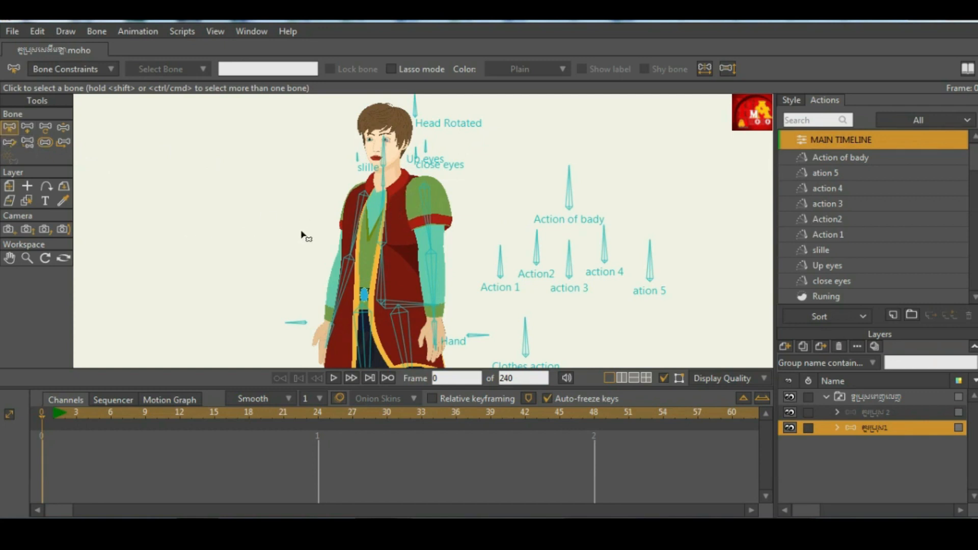
- Key the character's standing pose at frame 1 with the Manipulate Bones tool
{"action": "left_click", "coordinate": [53, 414]}
{"action": "scroll", "coordinate": [179, 269], "scroll_direction": "down", "scroll_amount": 3}
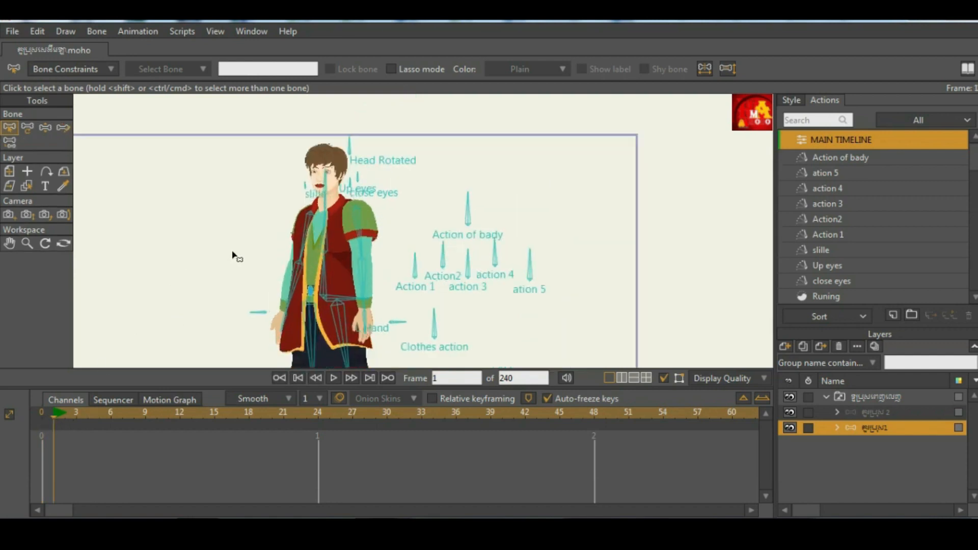
{"action": "scroll", "coordinate": [233, 256], "scroll_direction": "up", "scroll_amount": 2}
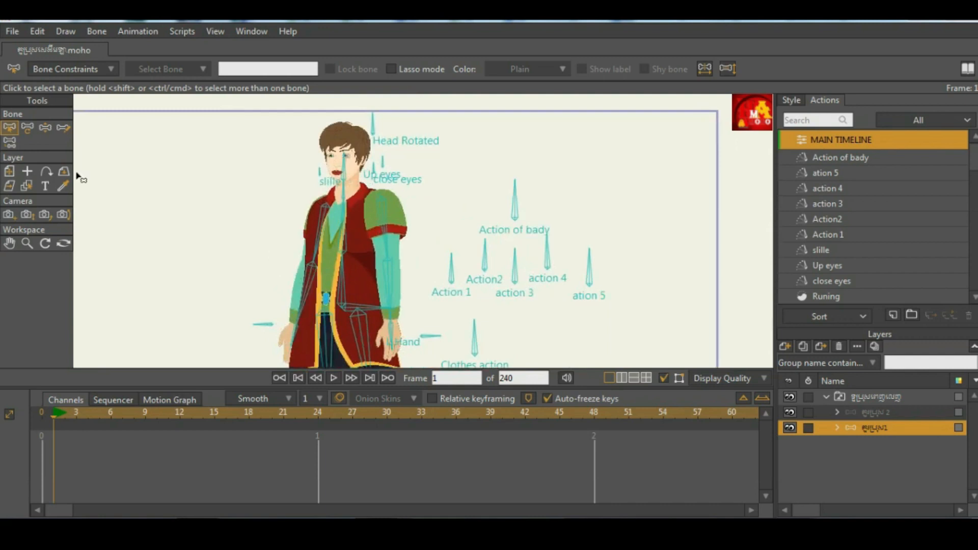
{"action": "left_click", "coordinate": [45, 128]}
{"action": "left_click", "coordinate": [351, 220]}
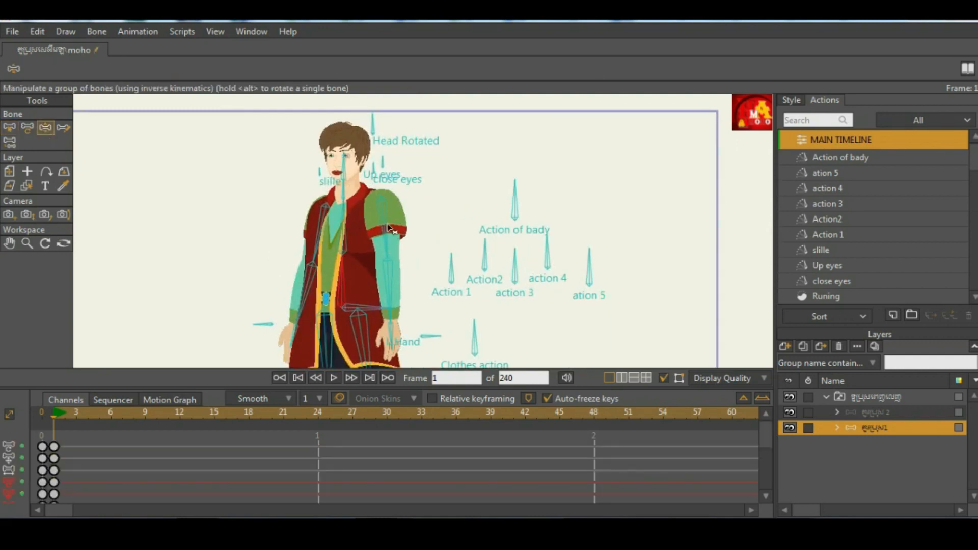
{"action": "left_click_drag", "start_coordinate": [344, 208], "coordinate": [340, 190]}
{"action": "left_click_drag", "start_coordinate": [90, 442], "coordinate": [32, 517]}
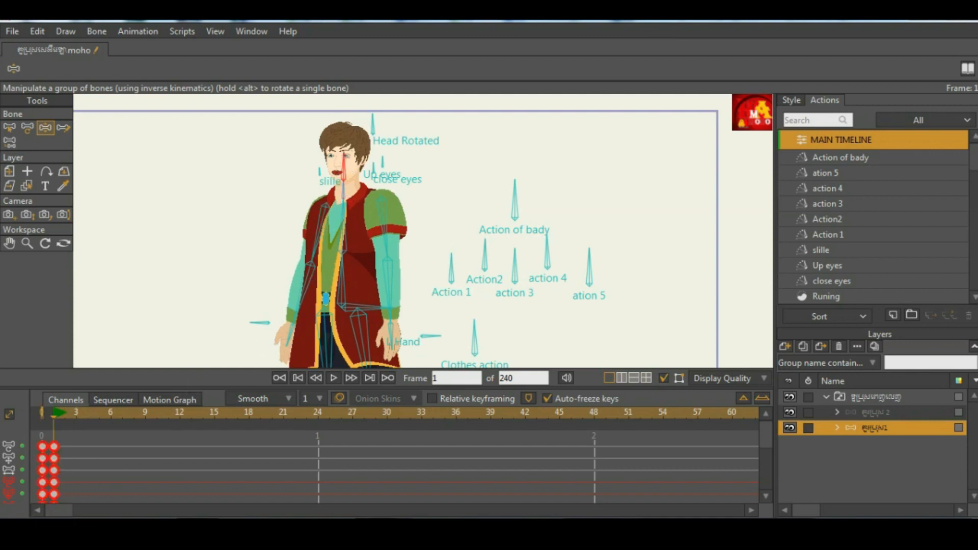
{"action": "left_click", "coordinate": [348, 247]}
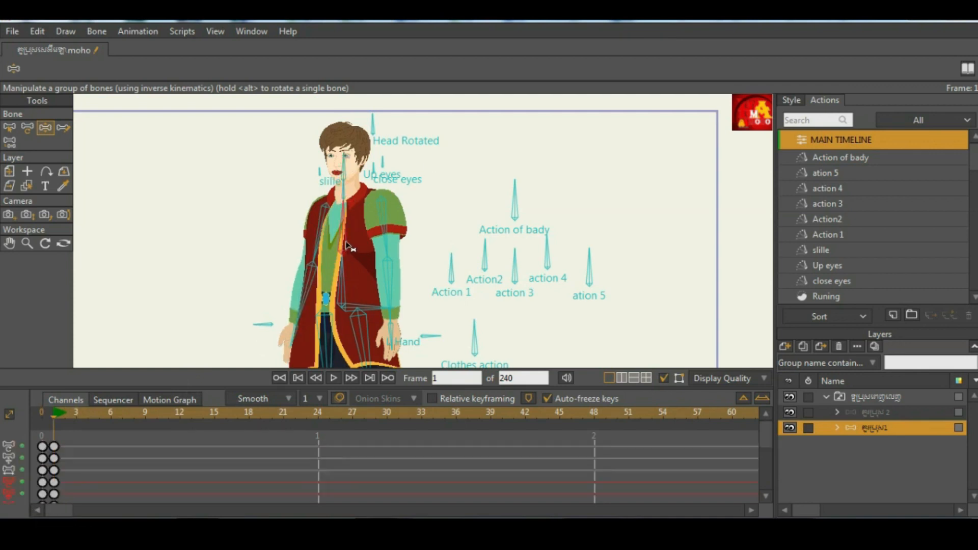
- At frame 12, lean the character's torso and head back, away from the arm at the front opening of the coat
{"action": "left_click_drag", "start_coordinate": [53, 414], "coordinate": [133, 426]}
{"action": "mouse_move", "coordinate": [122, 423]}
{"action": "left_mouse_down"}
{"action": "mouse_move", "coordinate": [166, 418]}
{"action": "mouse_move", "coordinate": [146, 433]}
{"action": "mouse_move", "coordinate": [166, 427]}
{"action": "left_mouse_up"}
{"action": "left_click_drag", "start_coordinate": [340, 271], "coordinate": [346, 267]}
{"action": "left_click_drag", "start_coordinate": [354, 211], "coordinate": [351, 210]}
- Swing the arm without the L Hand label outward with an open palm at frame 12, and fine-tune the torso's lean
{"action": "left_click_drag", "start_coordinate": [303, 279], "coordinate": [317, 236]}
{"action": "mouse_move", "coordinate": [243, 303]}
{"action": "left_mouse_down"}
{"action": "mouse_move", "coordinate": [232, 269]}
{"action": "mouse_move", "coordinate": [245, 286]}
{"action": "mouse_move", "coordinate": [238, 300]}
{"action": "left_mouse_up"}
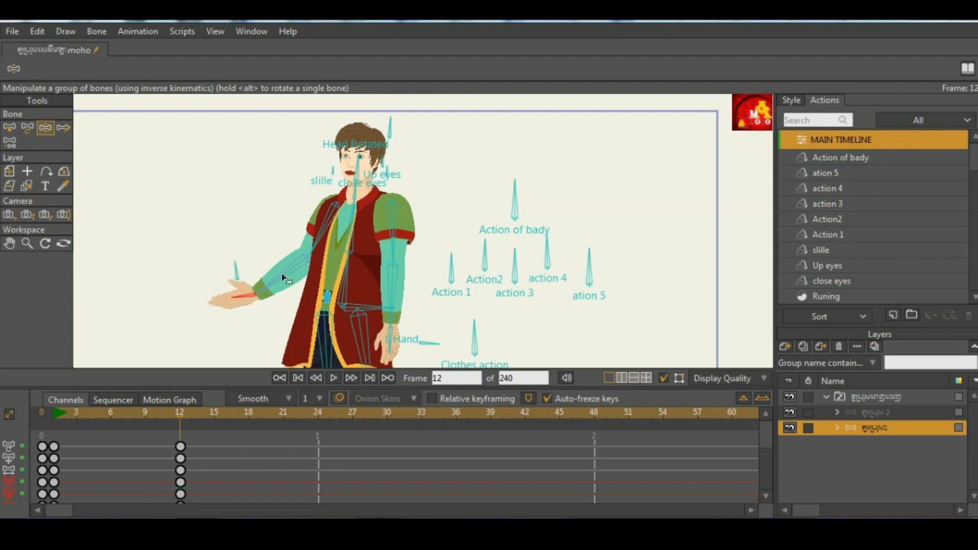
{"action": "left_click_drag", "start_coordinate": [284, 274], "coordinate": [230, 280]}
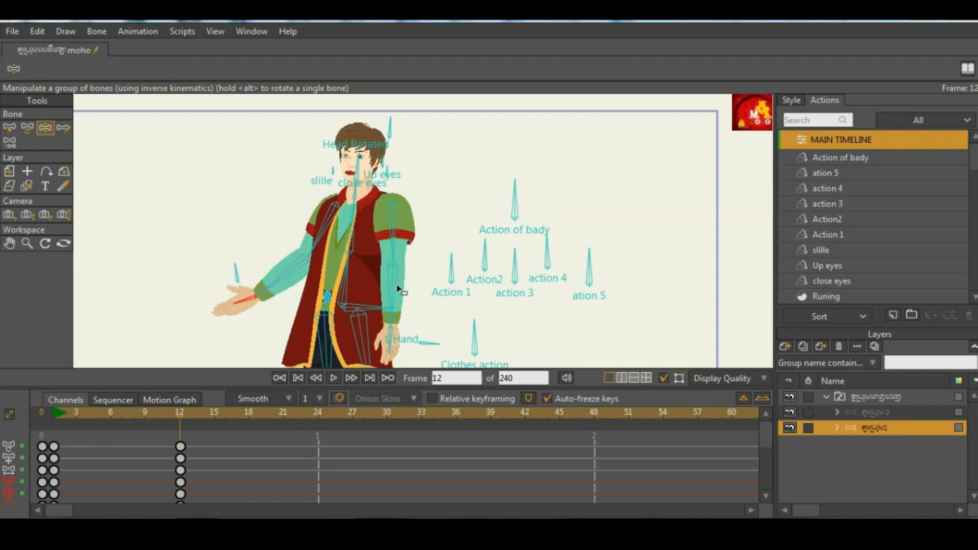
{"action": "scroll", "coordinate": [364, 219], "scroll_direction": "up", "scroll_amount": 2}
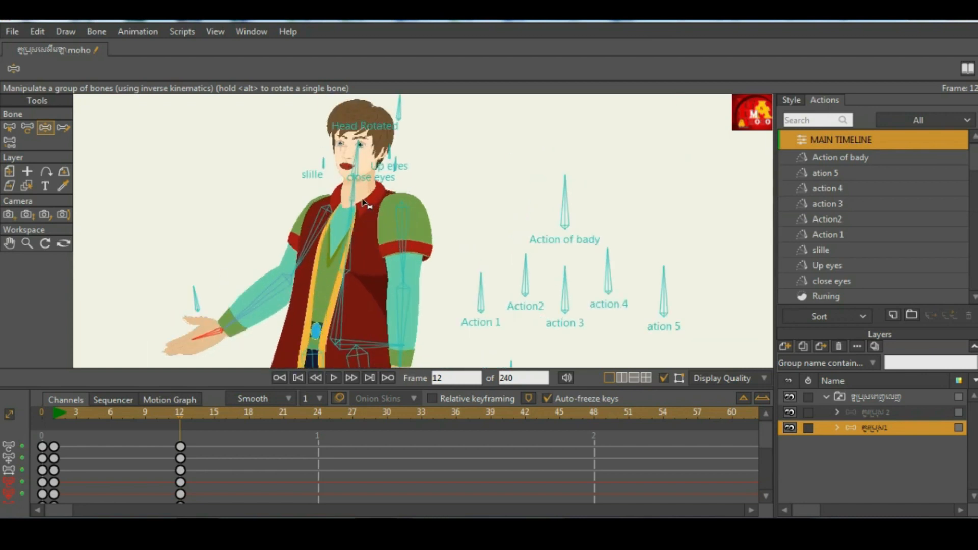
{"action": "left_click_drag", "start_coordinate": [360, 215], "coordinate": [357, 213]}
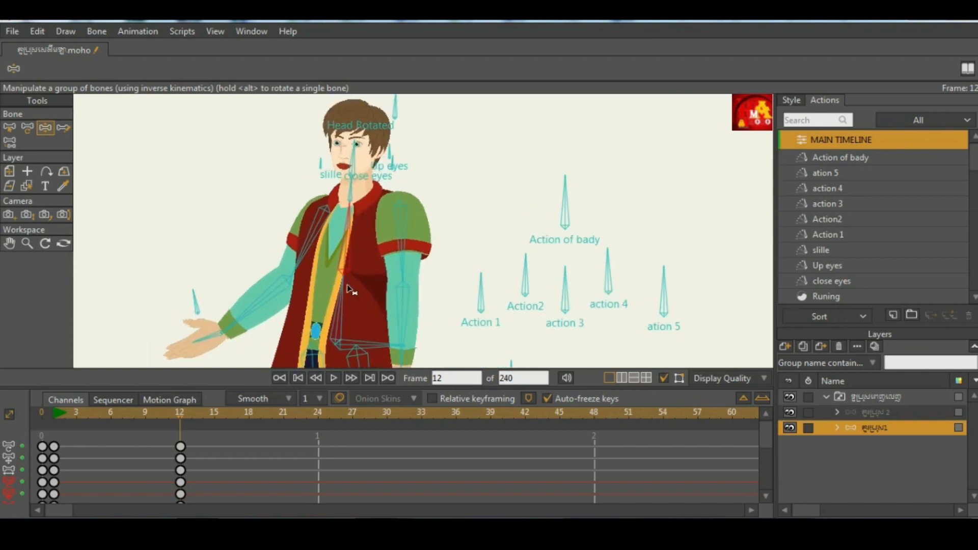
{"action": "left_click_drag", "start_coordinate": [349, 288], "coordinate": [350, 288]}
- Turn on Onion Skins and add an onion skin marker at frame 1 to compare with the frame 12 pose
{"action": "left_click", "coordinate": [339, 396]}
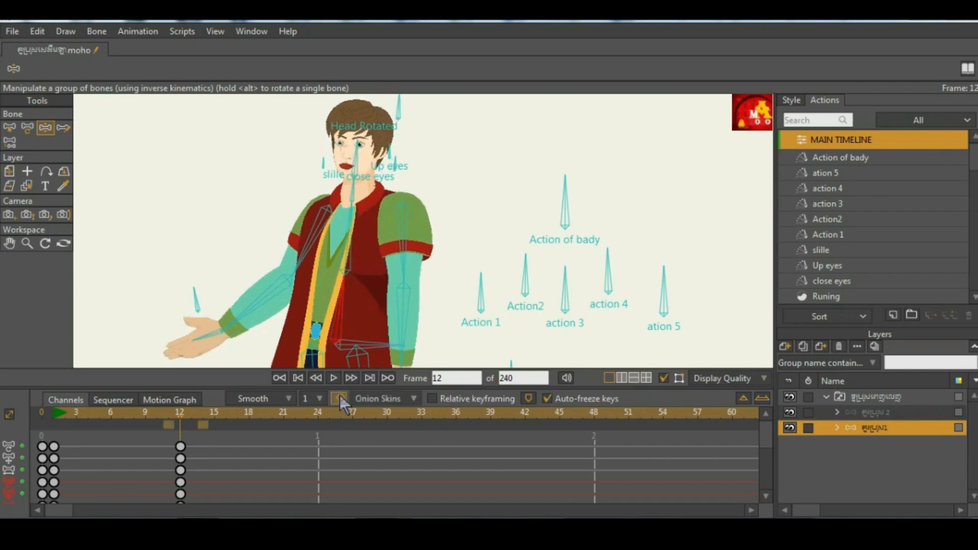
{"action": "scroll", "coordinate": [298, 208], "scroll_direction": "down", "scroll_amount": 2}
{"action": "scroll", "coordinate": [301, 207], "scroll_direction": "up", "scroll_amount": 2}
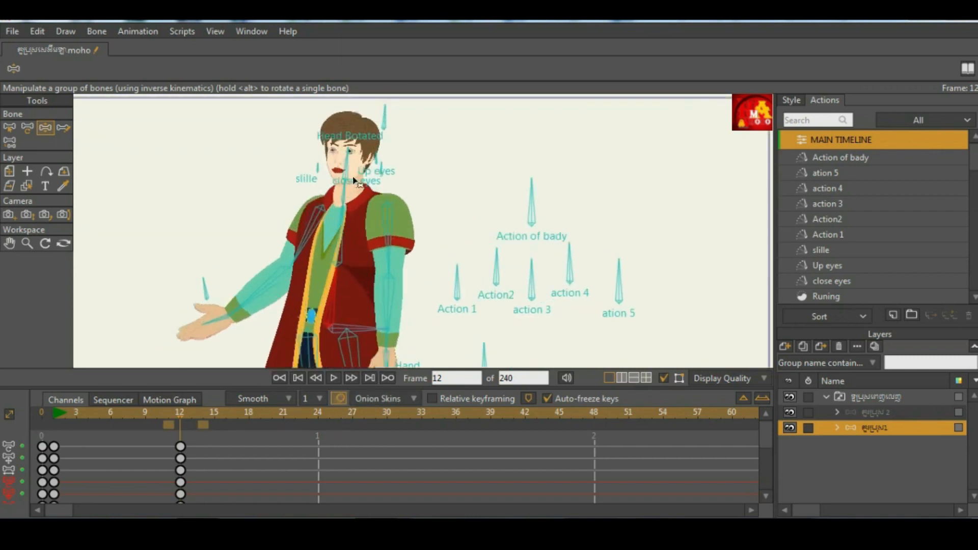
{"action": "left_click", "coordinate": [54, 423]}
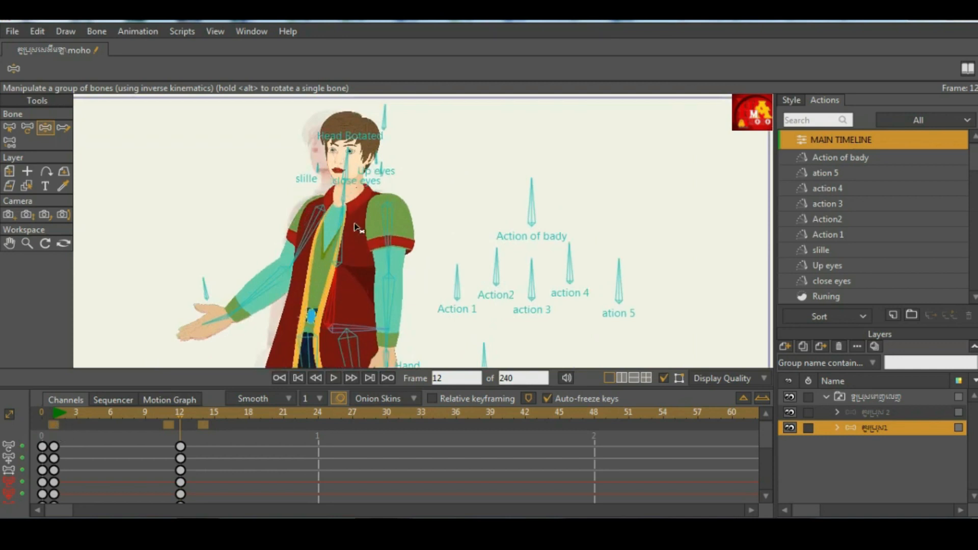
{"action": "scroll", "coordinate": [353, 224], "scroll_direction": "down", "scroll_amount": 2}
{"action": "scroll", "coordinate": [352, 224], "scroll_direction": "up", "scroll_amount": 2}
{"action": "scroll", "coordinate": [353, 224], "scroll_direction": "up", "scroll_amount": 2}
{"action": "scroll", "coordinate": [353, 224], "scroll_direction": "down", "scroll_amount": 3}
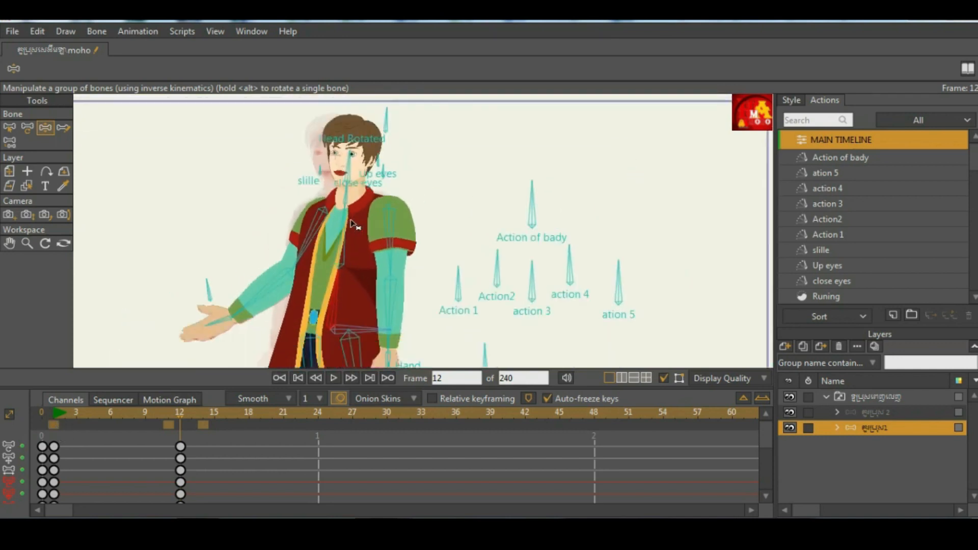
{"action": "scroll", "coordinate": [353, 224], "scroll_direction": "up", "scroll_amount": 2}
{"action": "mouse_move", "coordinate": [177, 412]}
{"action": "left_mouse_down"}
{"action": "mouse_move", "coordinate": [98, 418]}
{"action": "mouse_move", "coordinate": [176, 416]}
{"action": "left_mouse_up"}
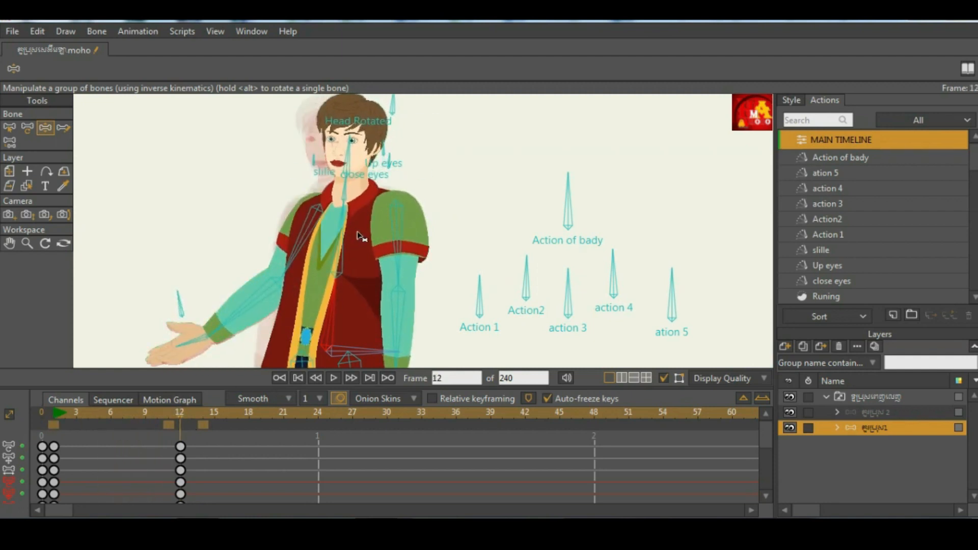
- Tilt the character's head slightly back by rotating the head bone at frame 12
{"action": "scroll", "coordinate": [348, 229], "scroll_direction": "down", "scroll_amount": 2}
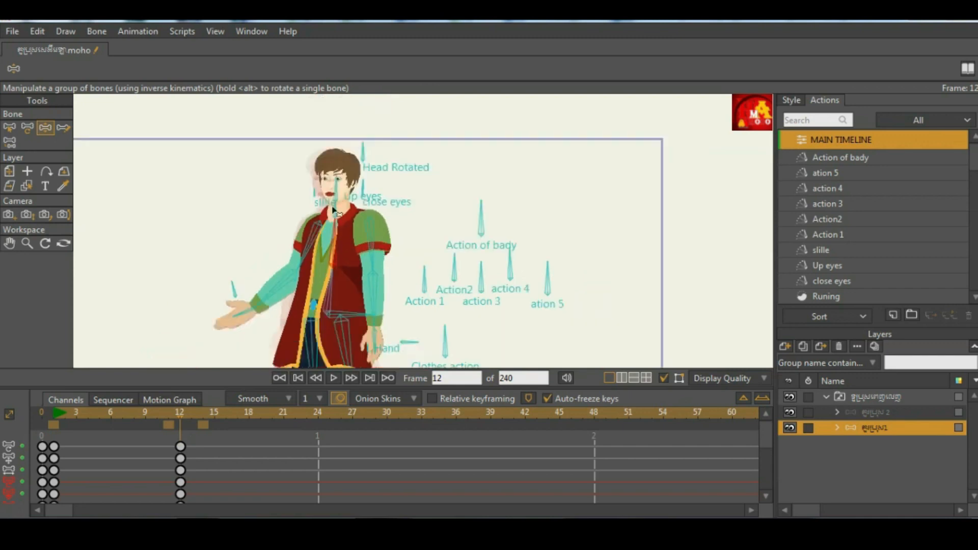
{"action": "scroll", "coordinate": [340, 176], "scroll_direction": "up", "scroll_amount": 4}
{"action": "scroll", "coordinate": [340, 175], "scroll_direction": "up", "scroll_amount": 1}
{"action": "left_click_drag", "start_coordinate": [333, 179], "coordinate": [343, 178]}
{"action": "scroll", "coordinate": [344, 182], "scroll_direction": "down", "scroll_amount": 1}
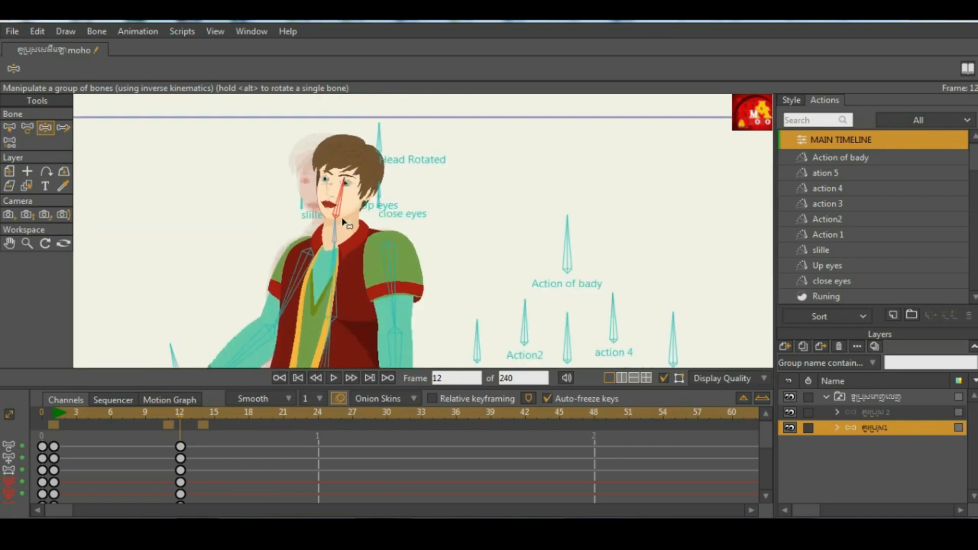
- Bend the L Hand arm at the elbow and raise its hand in front of the face at frame 12
{"action": "scroll", "coordinate": [348, 221], "scroll_direction": "down", "scroll_amount": 2}
{"action": "left_click_drag", "start_coordinate": [367, 257], "coordinate": [351, 195]}
{"action": "scroll", "coordinate": [360, 290], "scroll_direction": "up", "scroll_amount": 2}
{"action": "left_click_drag", "start_coordinate": [278, 149], "coordinate": [288, 145]}
{"action": "left_click_drag", "start_coordinate": [315, 224], "coordinate": [336, 220]}
{"action": "scroll", "coordinate": [334, 219], "scroll_direction": "down", "scroll_amount": 3}
- Fine-tune the raised forearm and hand bones so the palm covers the nose and mouth
{"action": "scroll", "coordinate": [327, 178], "scroll_direction": "up", "scroll_amount": 5}
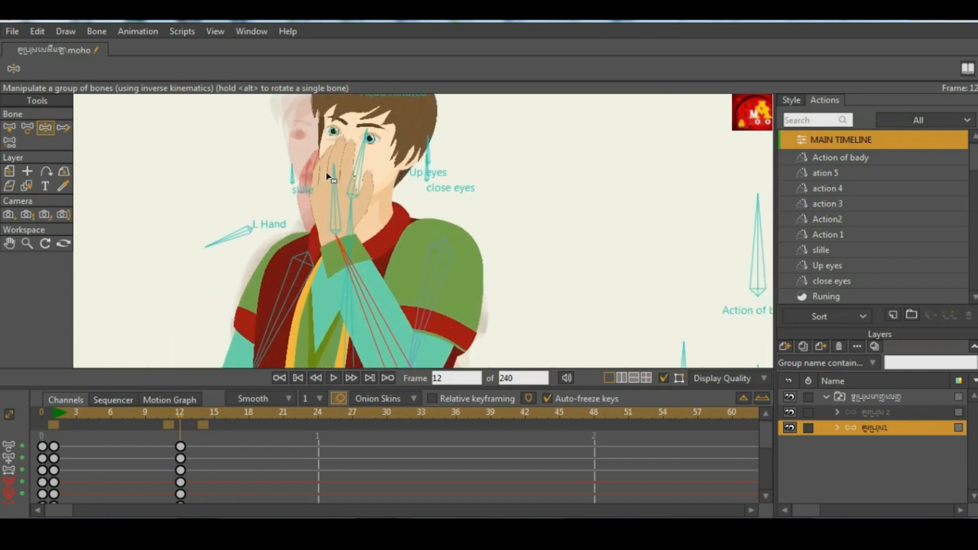
{"action": "left_click_drag", "start_coordinate": [328, 175], "coordinate": [333, 179]}
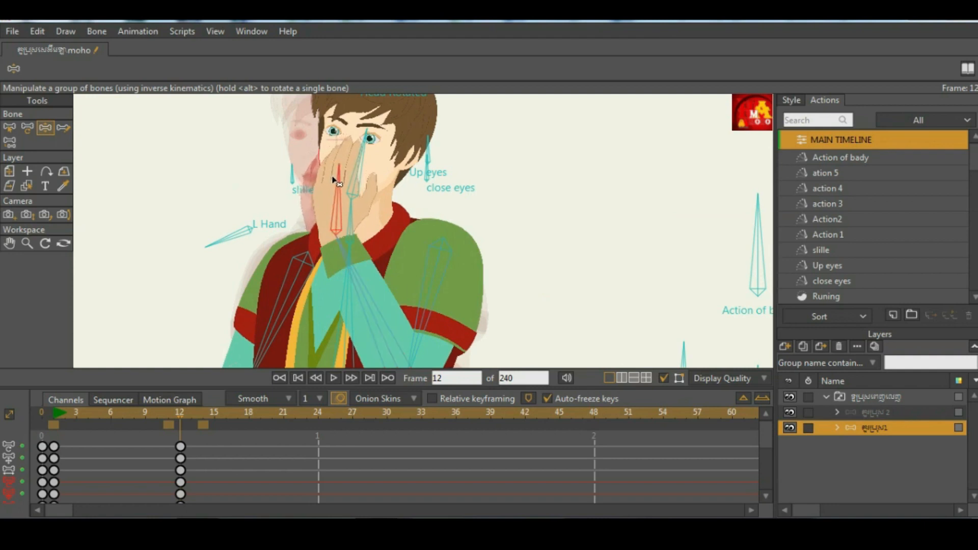
{"action": "left_click_drag", "start_coordinate": [374, 307], "coordinate": [375, 310]}
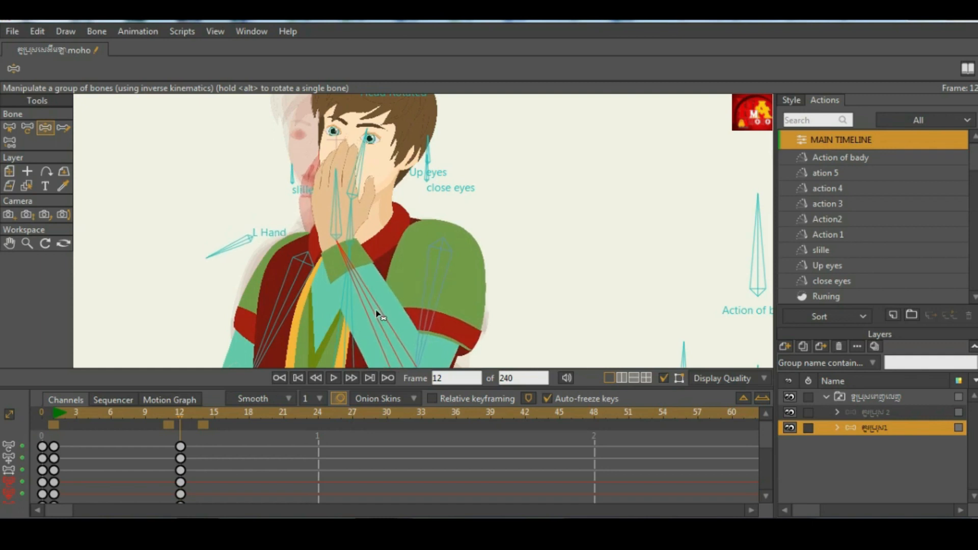
{"action": "left_click_drag", "start_coordinate": [330, 197], "coordinate": [329, 197]}
{"action": "scroll", "coordinate": [330, 197], "scroll_direction": "down", "scroll_amount": 6}
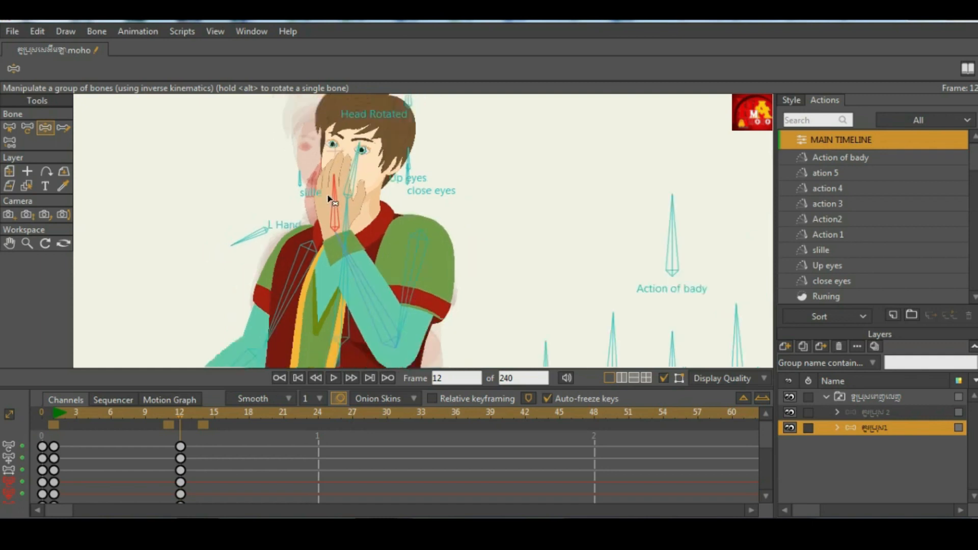
{"action": "scroll", "coordinate": [375, 181], "scroll_direction": "up", "scroll_amount": 5}
{"action": "scroll", "coordinate": [379, 184], "scroll_direction": "up", "scroll_amount": 2}
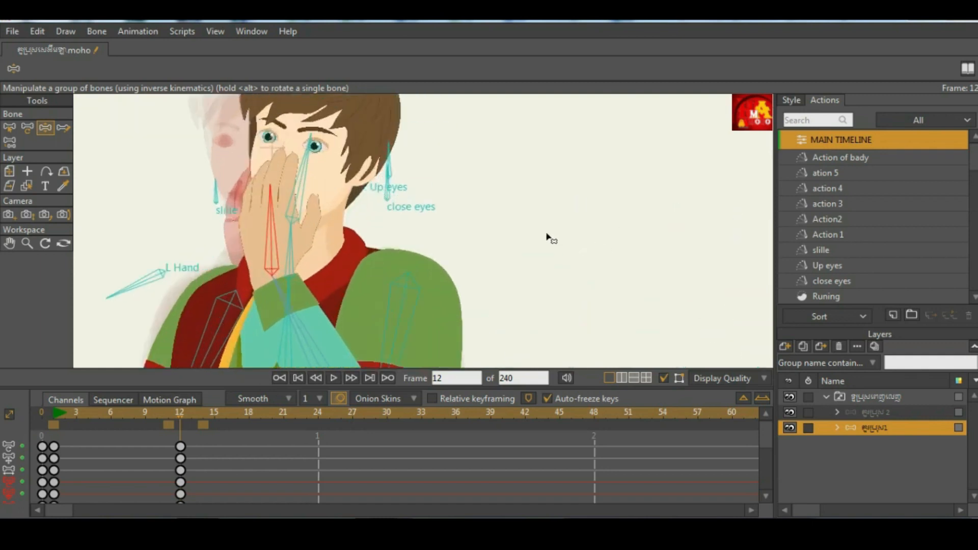
- Examine the frame 12 pose from full body down to the face against the frame 1 onion skin
{"action": "scroll", "coordinate": [355, 214], "scroll_direction": "down", "scroll_amount": 4}
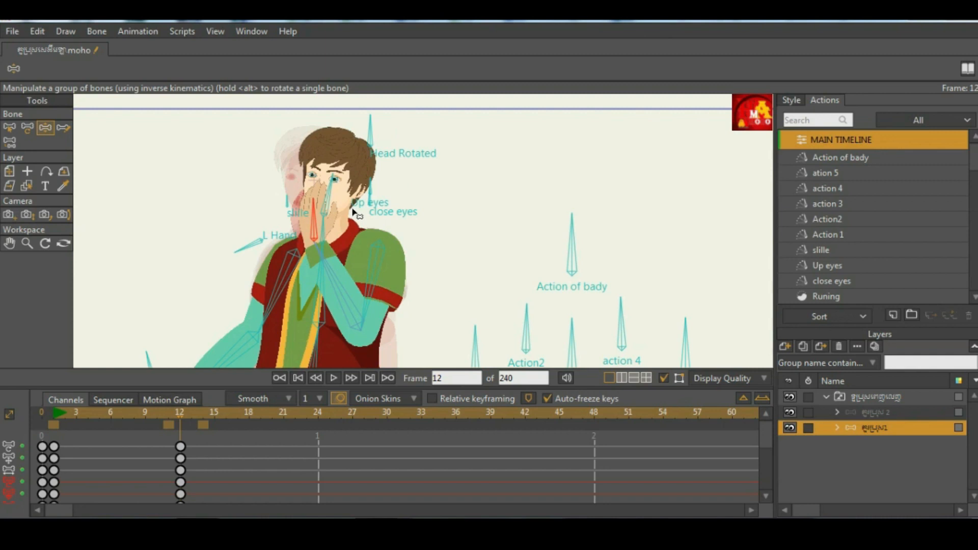
{"action": "scroll", "coordinate": [355, 214], "scroll_direction": "down", "scroll_amount": 3}
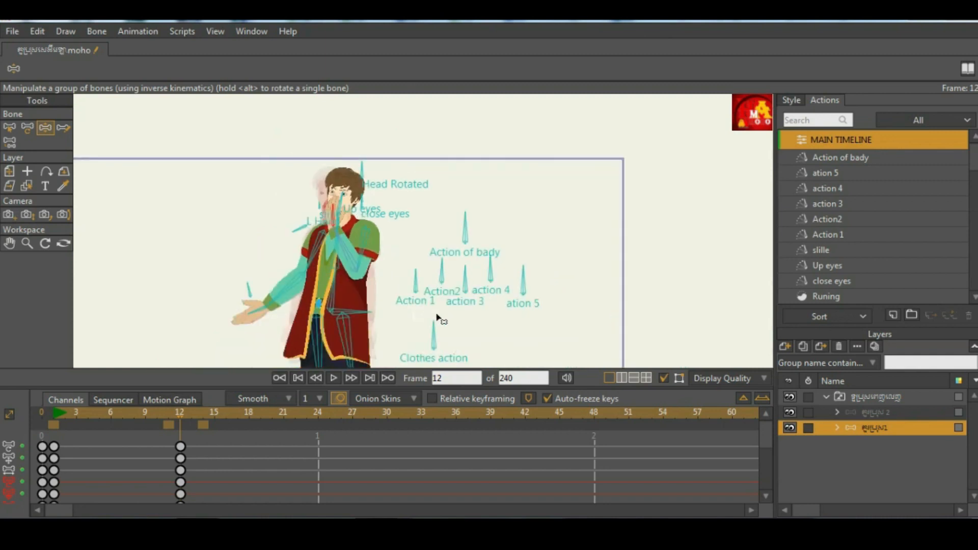
{"action": "scroll", "coordinate": [354, 260], "scroll_direction": "up", "scroll_amount": 2}
{"action": "scroll", "coordinate": [355, 260], "scroll_direction": "down", "scroll_amount": 2}
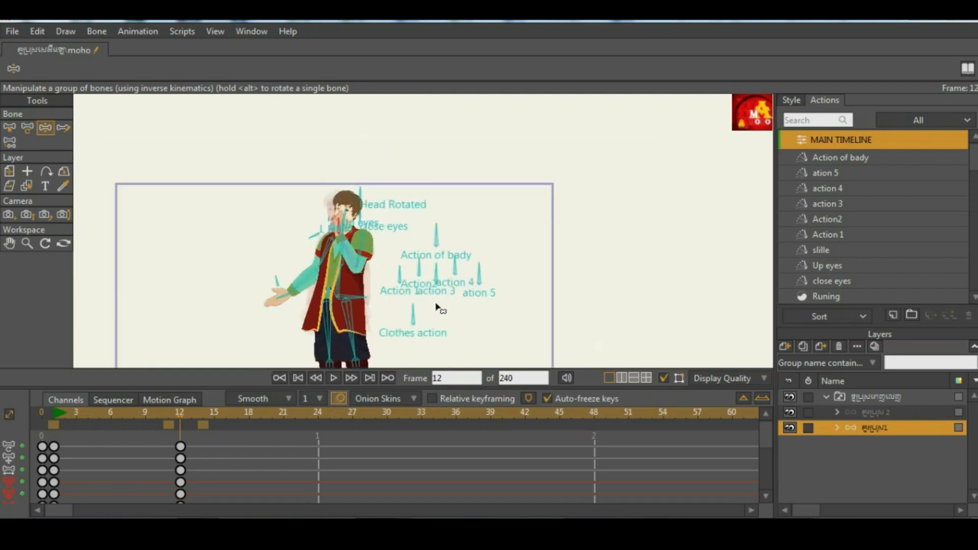
{"action": "scroll", "coordinate": [426, 283], "scroll_direction": "up", "scroll_amount": 1}
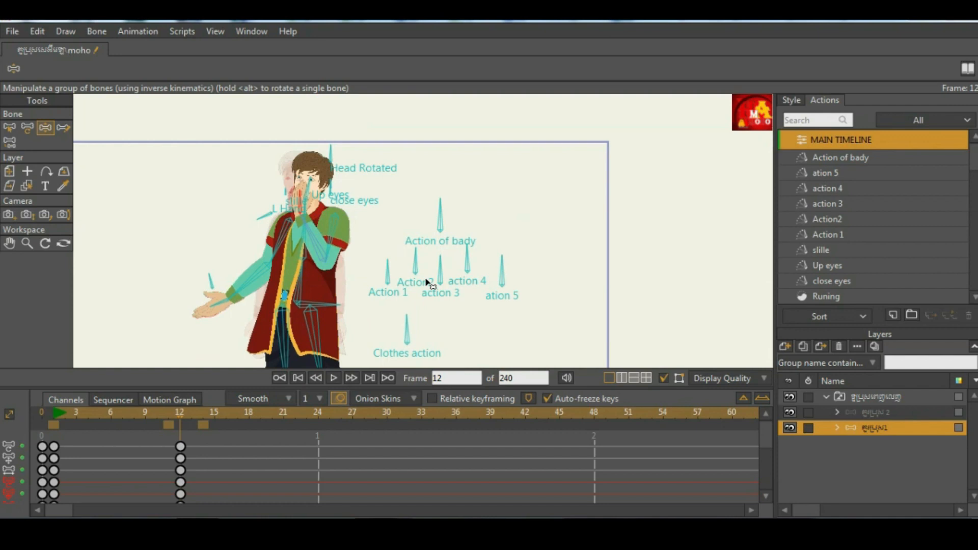
{"action": "scroll", "coordinate": [305, 208], "scroll_direction": "up", "scroll_amount": 2}
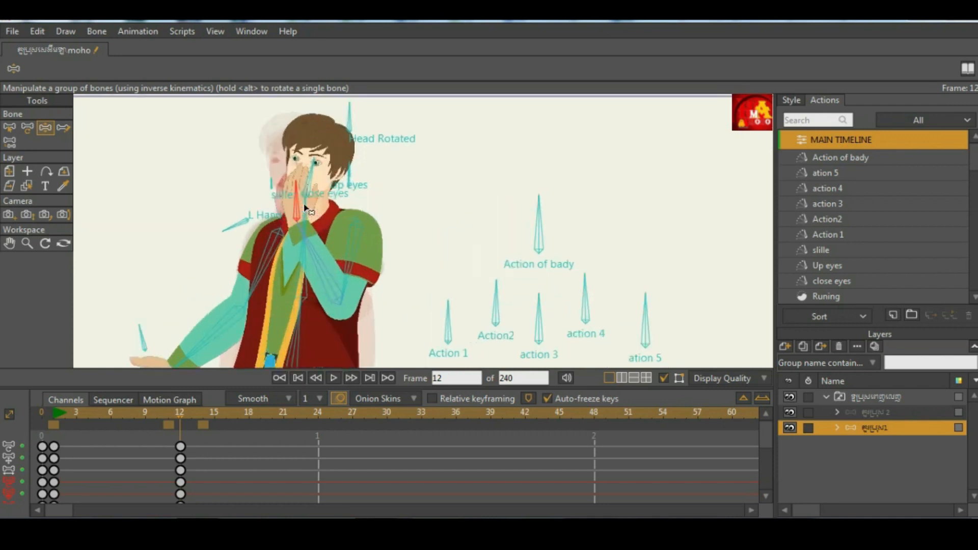
{"action": "scroll", "coordinate": [305, 208], "scroll_direction": "down", "scroll_amount": 2}
{"action": "scroll", "coordinate": [327, 177], "scroll_direction": "up", "scroll_amount": 3}
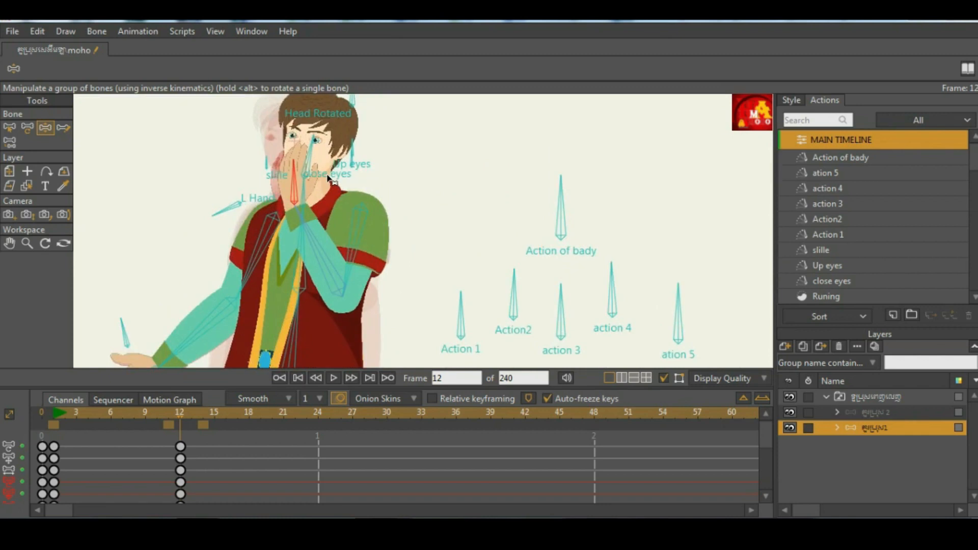
{"action": "scroll", "coordinate": [328, 177], "scroll_direction": "down", "scroll_amount": 1}
{"action": "scroll", "coordinate": [355, 149], "scroll_direction": "up", "scroll_amount": 3}
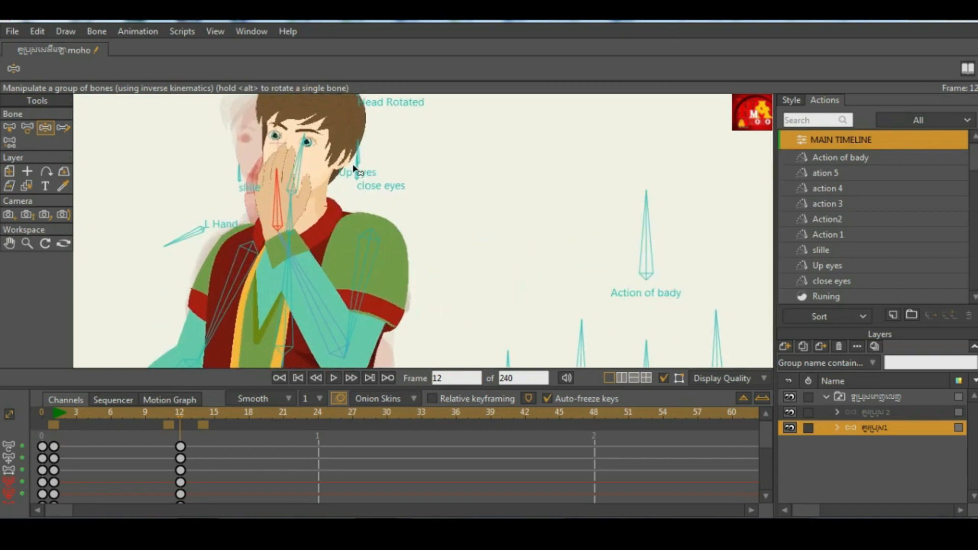
- Rotate the close eyes control bone to partly close the character's eyes at frame 12
{"action": "left_click_drag", "start_coordinate": [355, 168], "coordinate": [360, 167]}
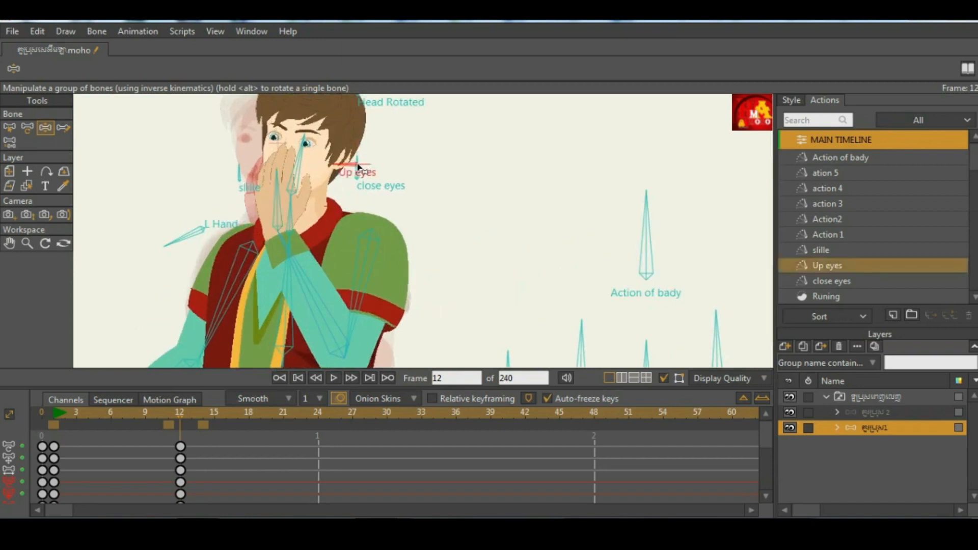
{"action": "scroll", "coordinate": [357, 169], "scroll_direction": "up", "scroll_amount": 2}
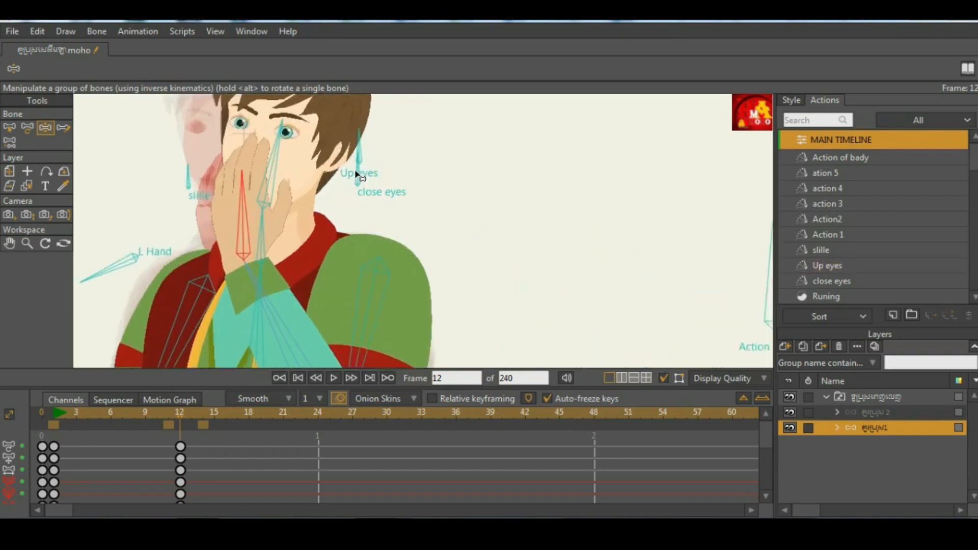
{"action": "left_click", "coordinate": [358, 175]}
{"action": "left_click_drag", "start_coordinate": [355, 161], "coordinate": [368, 175]}
{"action": "left_click", "coordinate": [358, 175]}
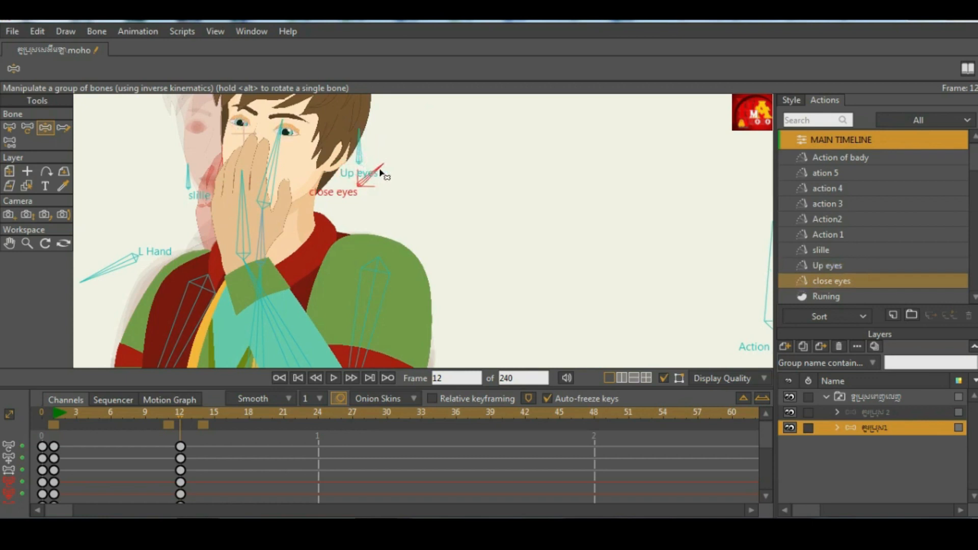
{"action": "scroll", "coordinate": [367, 170], "scroll_direction": "down", "scroll_amount": 3}
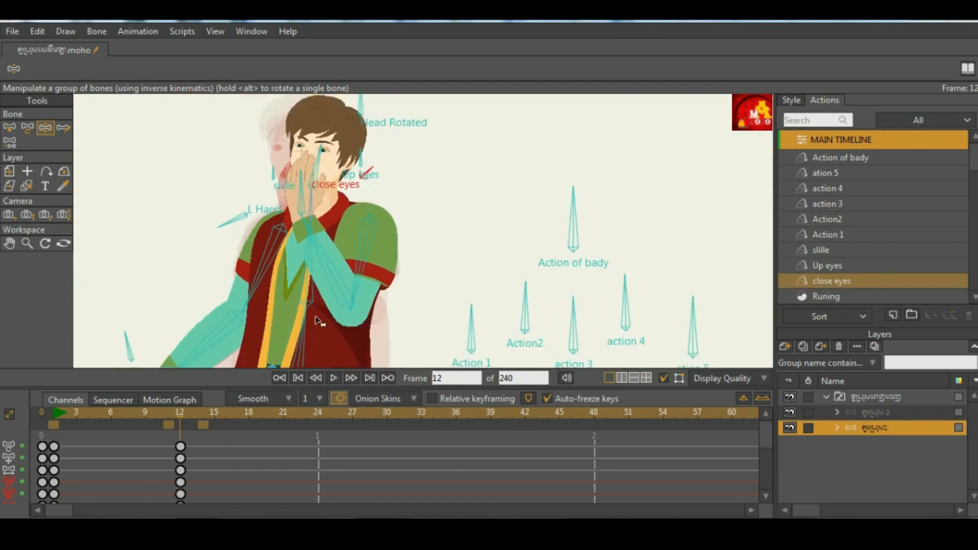
- Review the finished frame 12 pose at different magnifications
{"action": "mouse_move", "coordinate": [176, 412]}
{"action": "left_mouse_down"}
{"action": "mouse_move", "coordinate": [62, 427]}
{"action": "mouse_move", "coordinate": [179, 417]}
{"action": "left_mouse_up"}
{"action": "scroll", "coordinate": [248, 227], "scroll_direction": "down", "scroll_amount": 5}
{"action": "scroll", "coordinate": [258, 228], "scroll_direction": "up", "scroll_amount": 4}
{"action": "scroll", "coordinate": [386, 235], "scroll_direction": "down", "scroll_amount": 4}
{"action": "scroll", "coordinate": [307, 277], "scroll_direction": "up", "scroll_amount": 2}
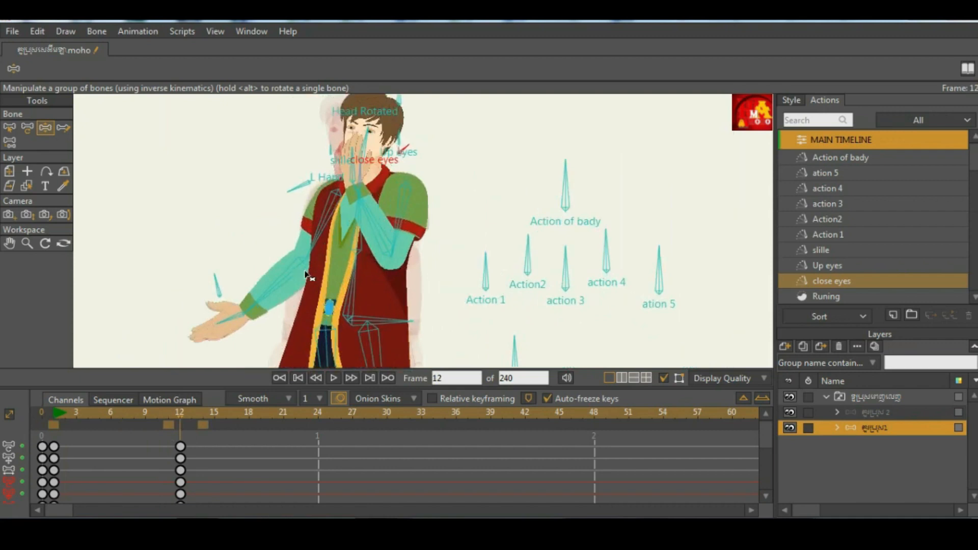
{"action": "scroll", "coordinate": [304, 271], "scroll_direction": "down", "scroll_amount": 3}
{"action": "scroll", "coordinate": [308, 259], "scroll_direction": "up", "scroll_amount": 4}
{"action": "scroll", "coordinate": [311, 250], "scroll_direction": "down", "scroll_amount": 1}
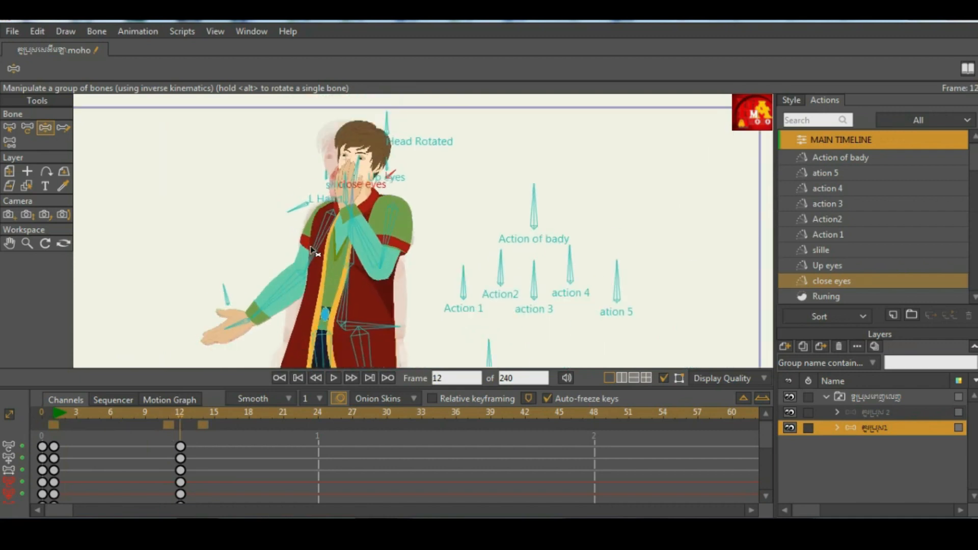
- At frame 15, nudge the neck bone and stretch the upper torso bone to a scale of 1.07
{"action": "left_click_drag", "start_coordinate": [179, 416], "coordinate": [219, 418]}
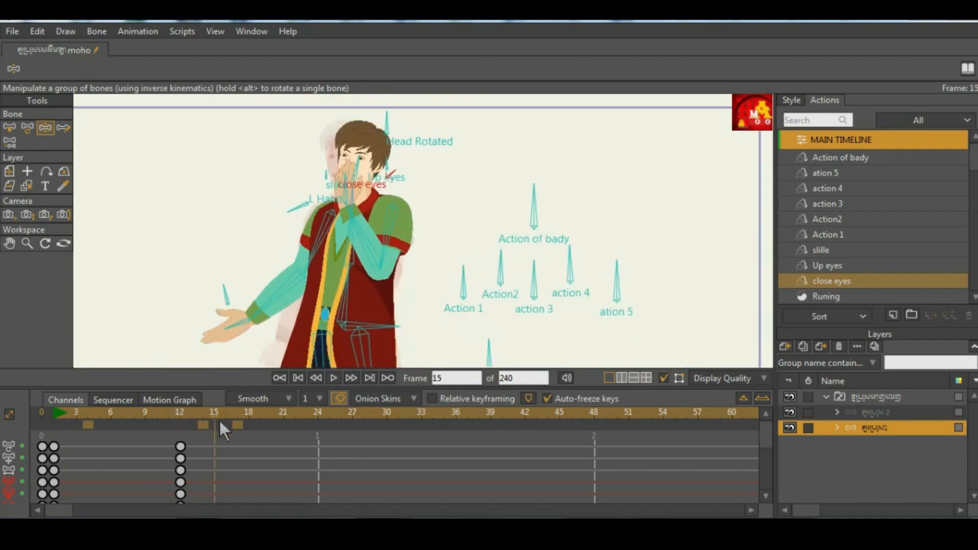
{"action": "scroll", "coordinate": [368, 223], "scroll_direction": "up", "scroll_amount": 2}
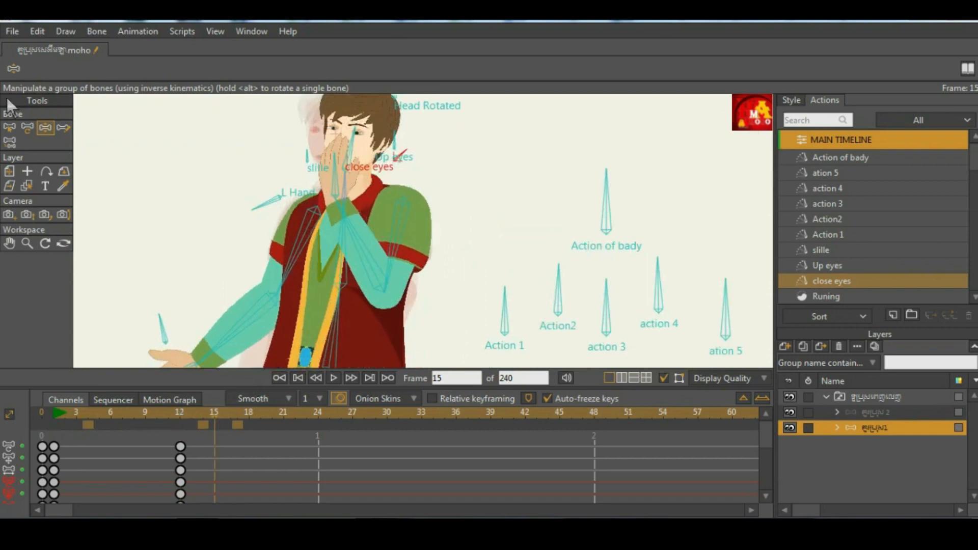
{"action": "left_click", "coordinate": [29, 126]}
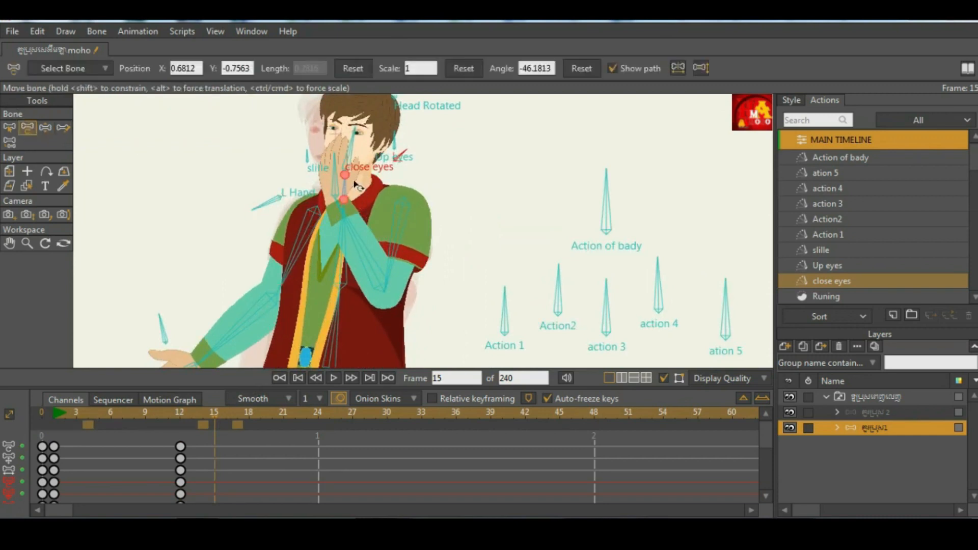
{"action": "scroll", "coordinate": [349, 184], "scroll_direction": "up", "scroll_amount": 2}
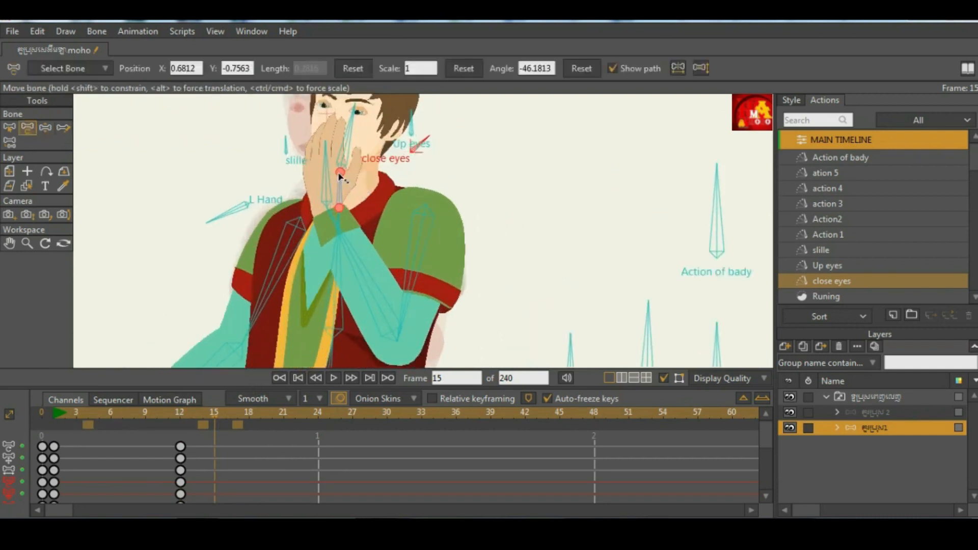
{"action": "left_click", "coordinate": [340, 175]}
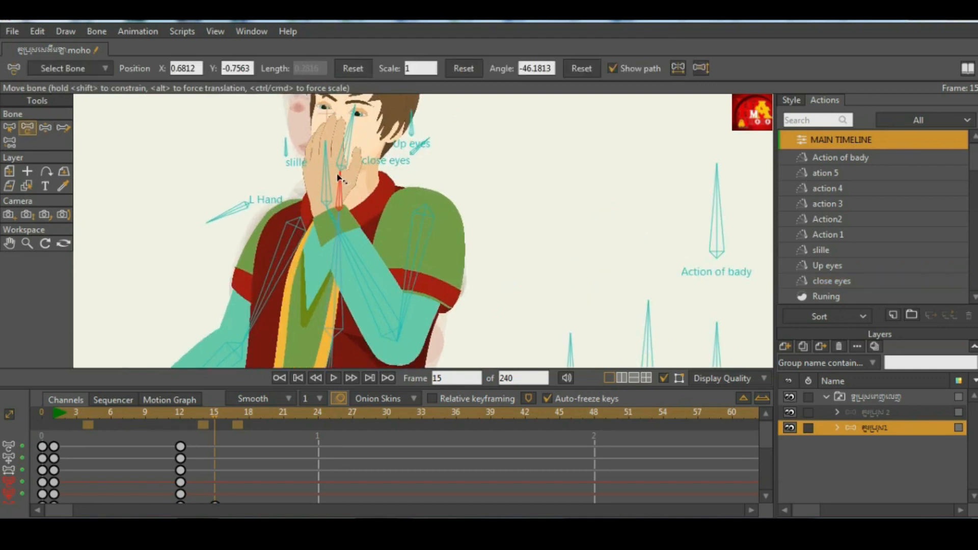
{"action": "left_click_drag", "start_coordinate": [335, 175], "coordinate": [336, 176]}
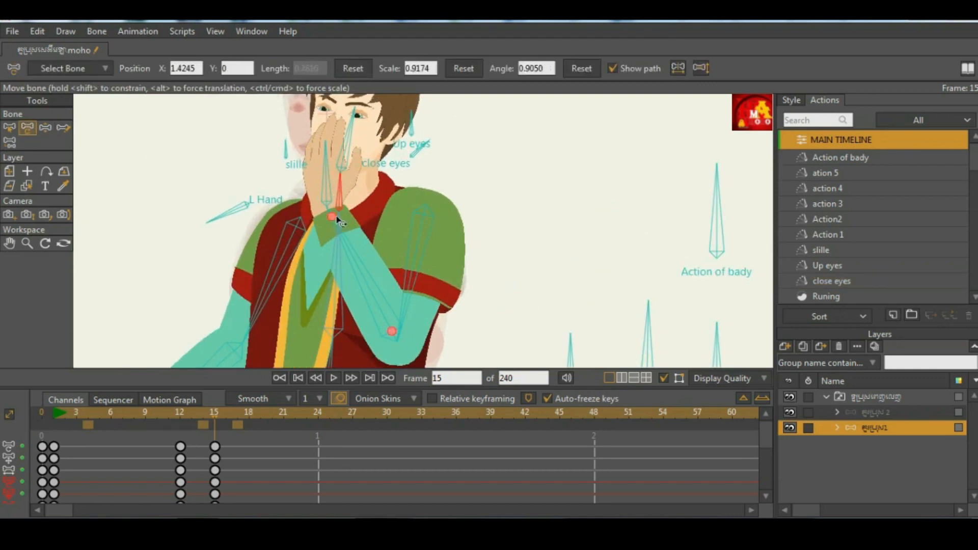
{"action": "left_click_drag", "start_coordinate": [341, 220], "coordinate": [349, 221]}
{"action": "scroll", "coordinate": [347, 217], "scroll_direction": "down", "scroll_amount": 4}
{"action": "scroll", "coordinate": [347, 217], "scroll_direction": "up", "scroll_amount": 2}
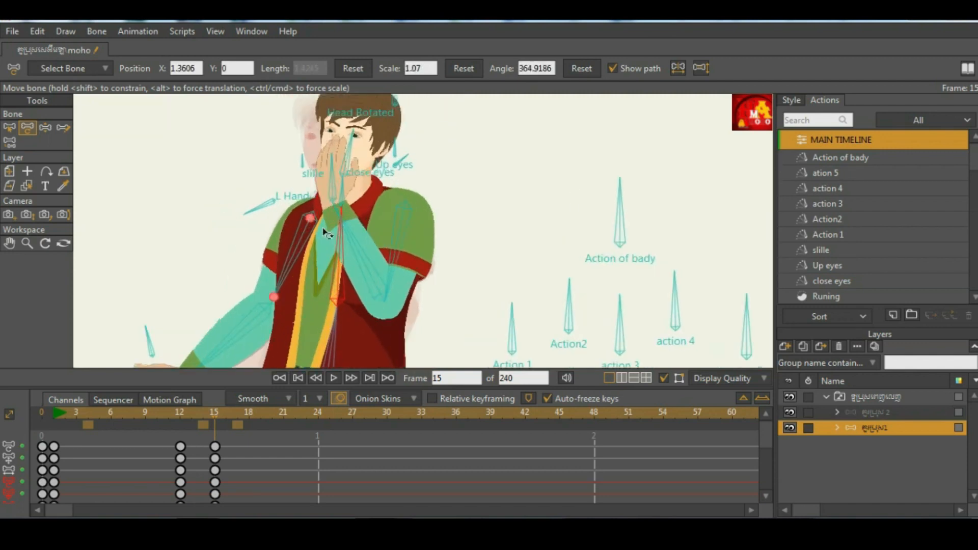
- Copy all the frame 12 bone keyframes and paste them at frame 18
{"action": "left_click_drag", "start_coordinate": [208, 419], "coordinate": [249, 424]}
{"action": "left_click_drag", "start_coordinate": [172, 430], "coordinate": [196, 518]}
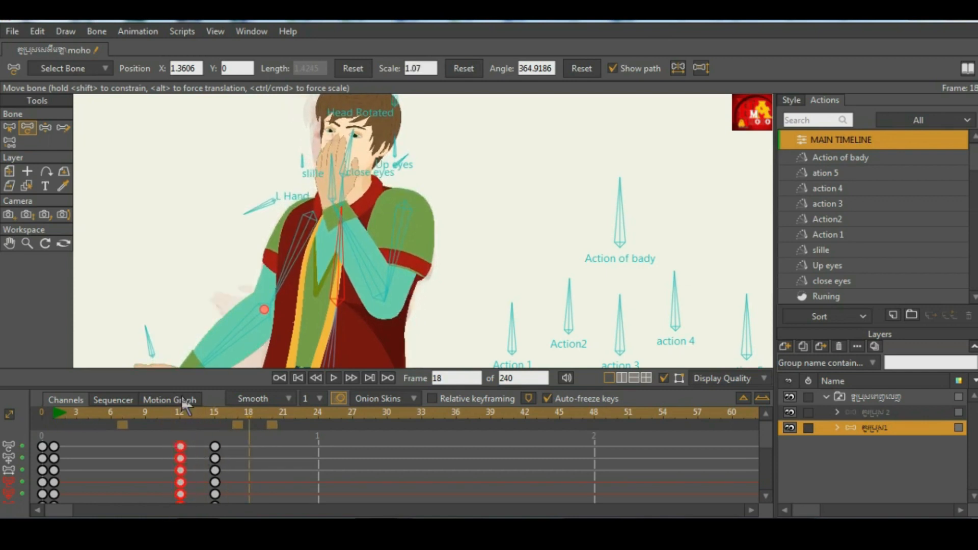
{"action": "key", "text": "ctrl+v"}
- Copy the bone keyframes of frames 15 and 18 and paste them from frame 21
{"action": "left_click_drag", "start_coordinate": [249, 414], "coordinate": [281, 417]}
{"action": "left_click_drag", "start_coordinate": [196, 436], "coordinate": [261, 518]}
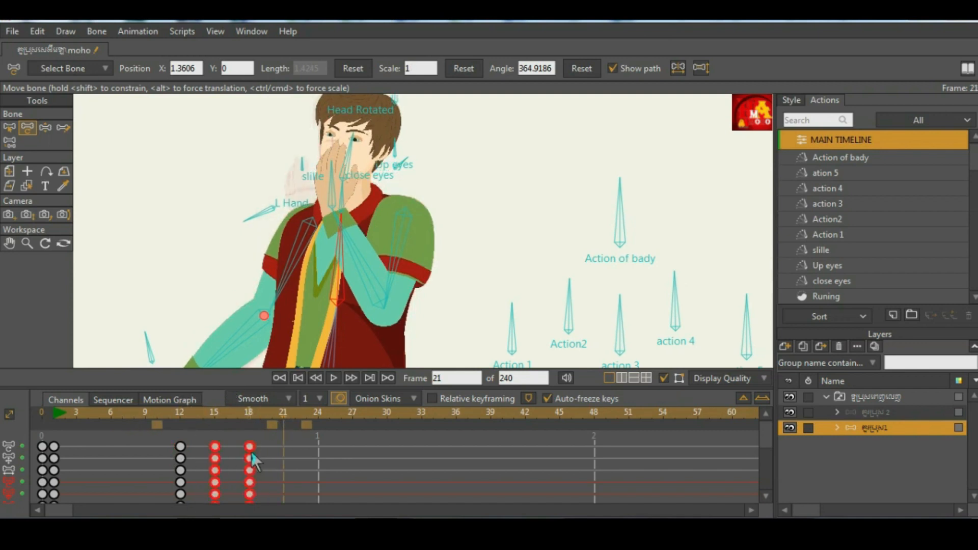
{"action": "key", "text": "ctrl+c"}
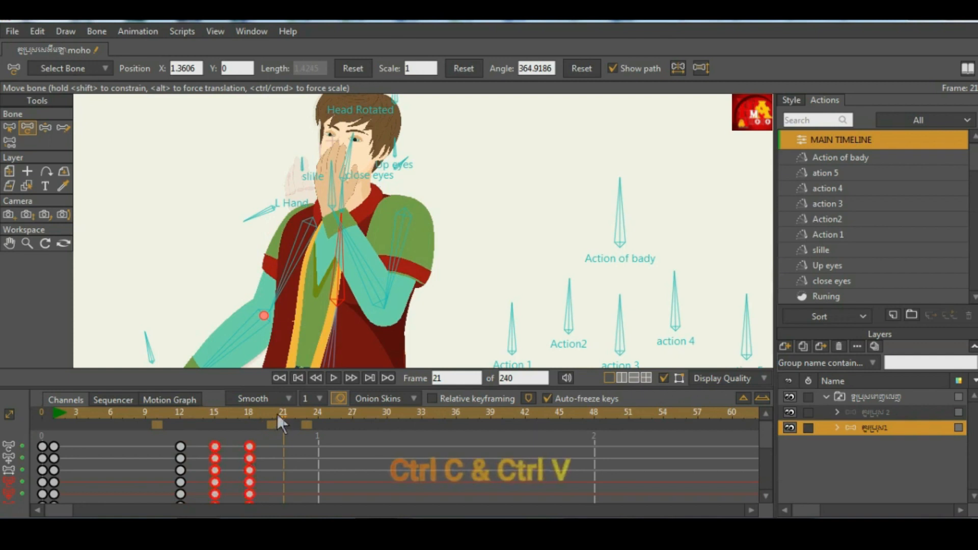
{"action": "key", "text": "ctrl+v"}
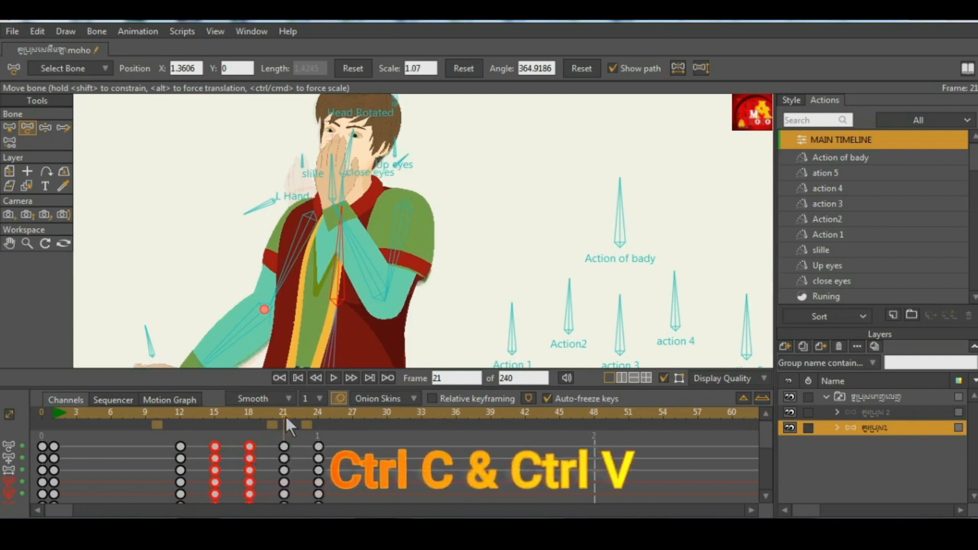
- Keep pasting the alternating pose keyframes every three frames from frame 27 through frame 45
{"action": "left_click_drag", "start_coordinate": [286, 417], "coordinate": [348, 418]}
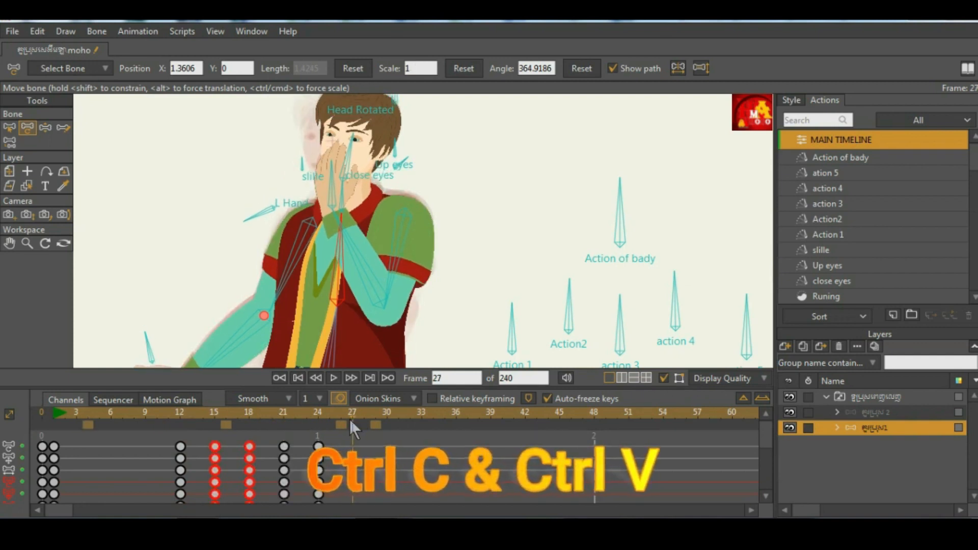
{"action": "key", "text": "ctrl+v"}
{"action": "left_click_drag", "start_coordinate": [350, 417], "coordinate": [497, 494]}
{"action": "key", "text": "ctrl+v"}
{"action": "key", "text": "ctrl+v"}
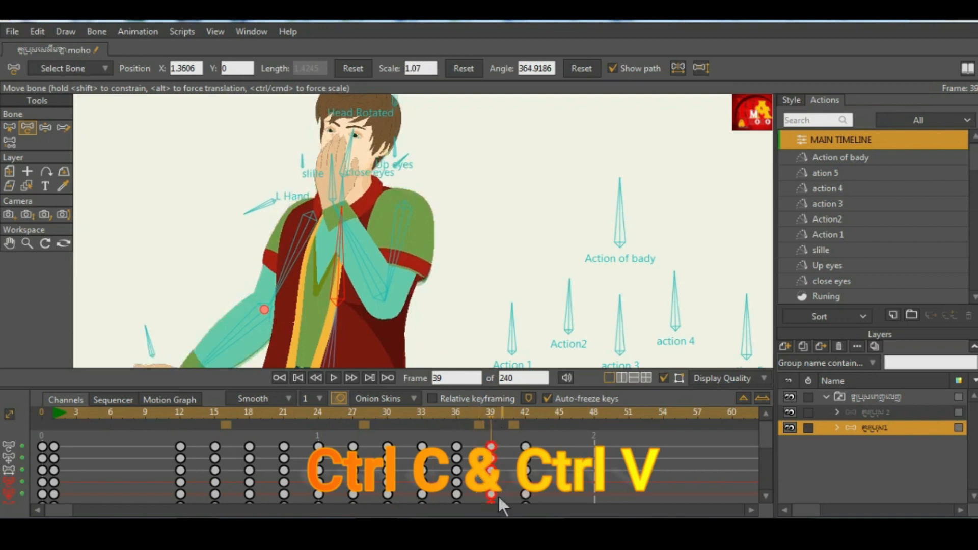
{"action": "left_click_drag", "start_coordinate": [541, 416], "coordinate": [556, 410]}
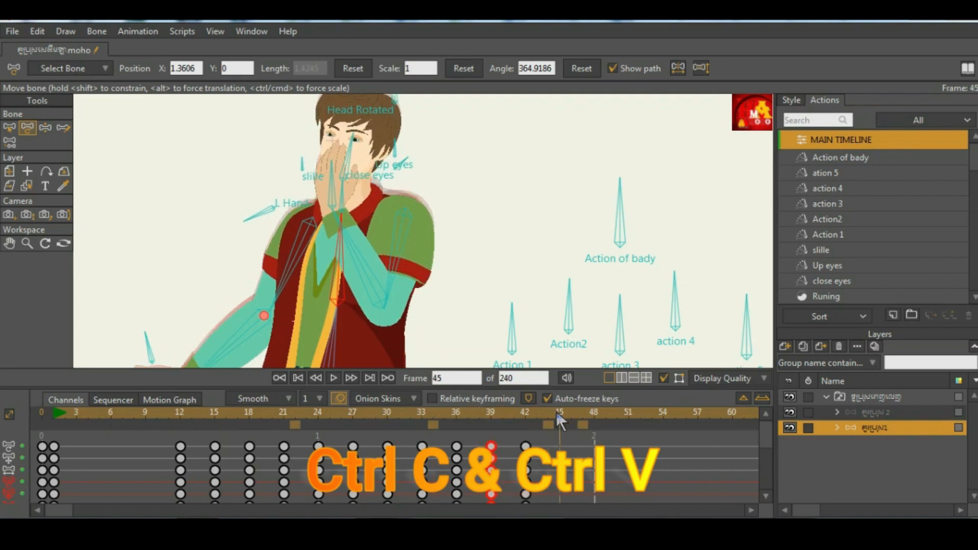
{"action": "key", "text": "ctrl+v"}
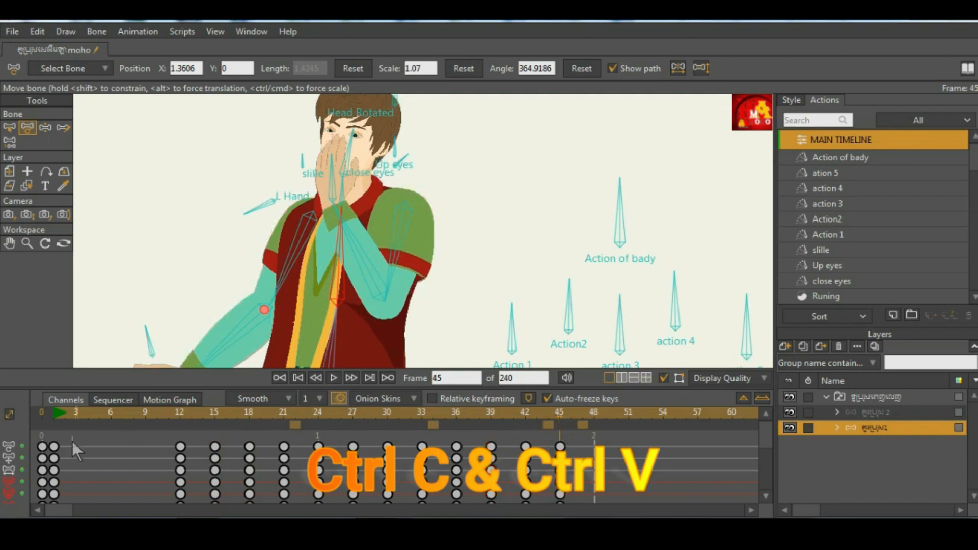
- Copy the standing pose keyframes from frame 1 and paste them at frame 48
{"action": "left_click", "coordinate": [71, 433]}
{"action": "left_click_drag", "start_coordinate": [55, 517], "coordinate": [51, 518]}
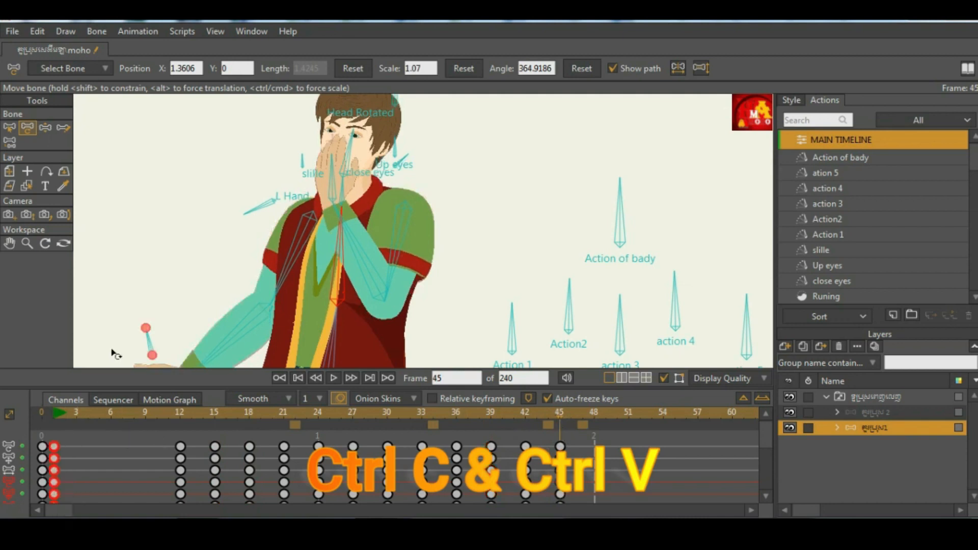
{"action": "left_click_drag", "start_coordinate": [558, 415], "coordinate": [317, 417]}
{"action": "key", "text": "ctrl+v"}
- Play back the animation from frame 1 and return the timeline to its beginning
{"action": "left_click_drag", "start_coordinate": [295, 461], "coordinate": [58, 458]}
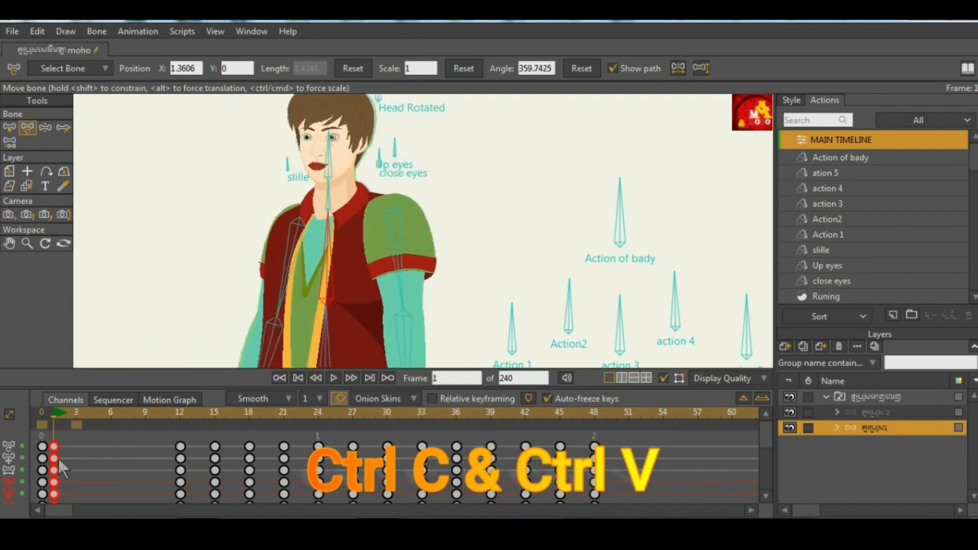
{"action": "left_click", "coordinate": [334, 378]}
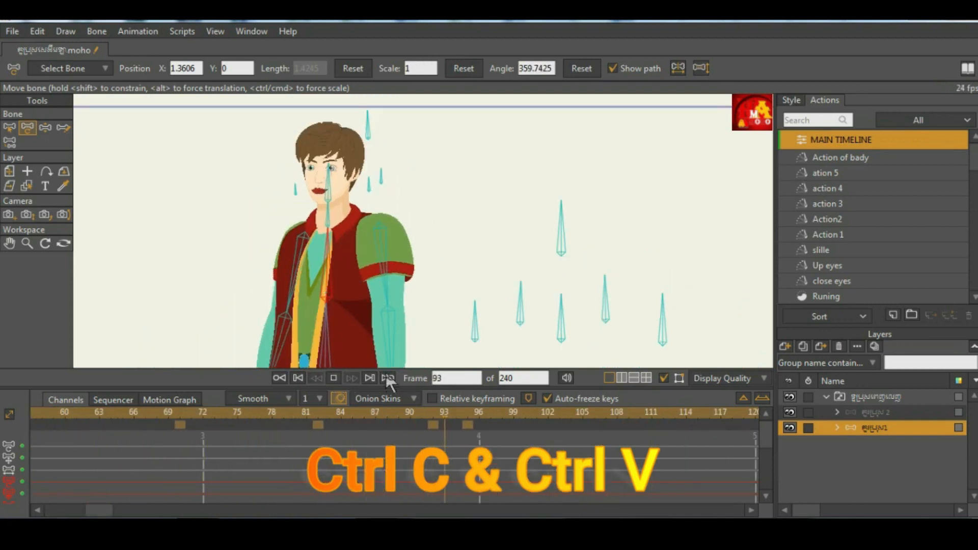
{"action": "left_click", "coordinate": [335, 378]}
{"action": "left_click_drag", "start_coordinate": [103, 510], "coordinate": [62, 510]}
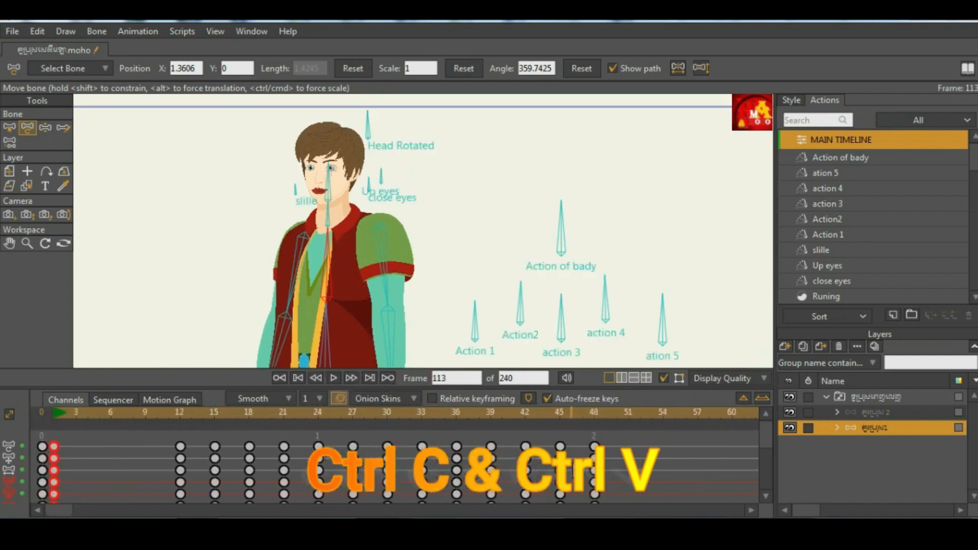
- With no bone selected, set the frame 48 keyframes to Cycle interpolation with absolute frame 2 and additive cycle enabled
{"action": "left_click", "coordinate": [10, 128]}
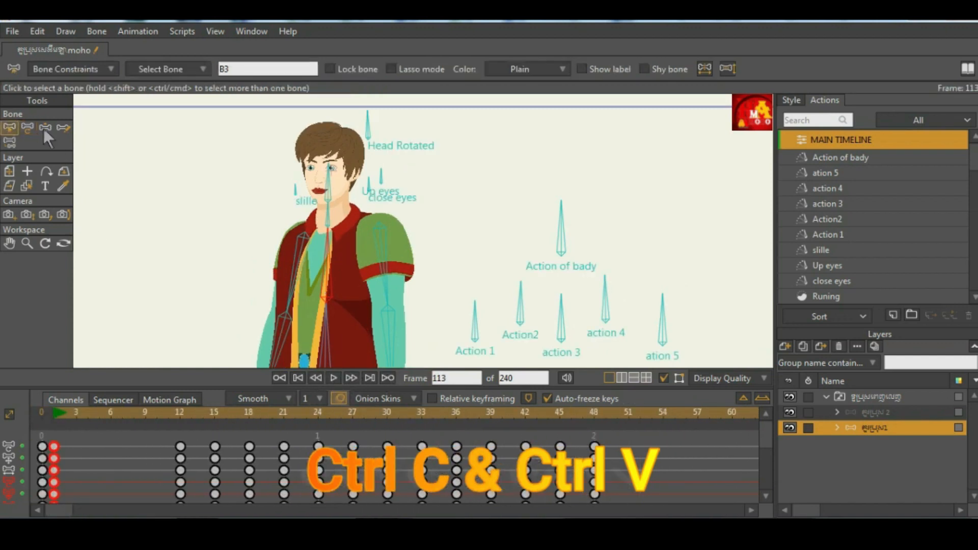
{"action": "left_click", "coordinate": [445, 183]}
{"action": "left_click_drag", "start_coordinate": [585, 441], "coordinate": [639, 516]}
{"action": "right_click", "coordinate": [604, 457]}
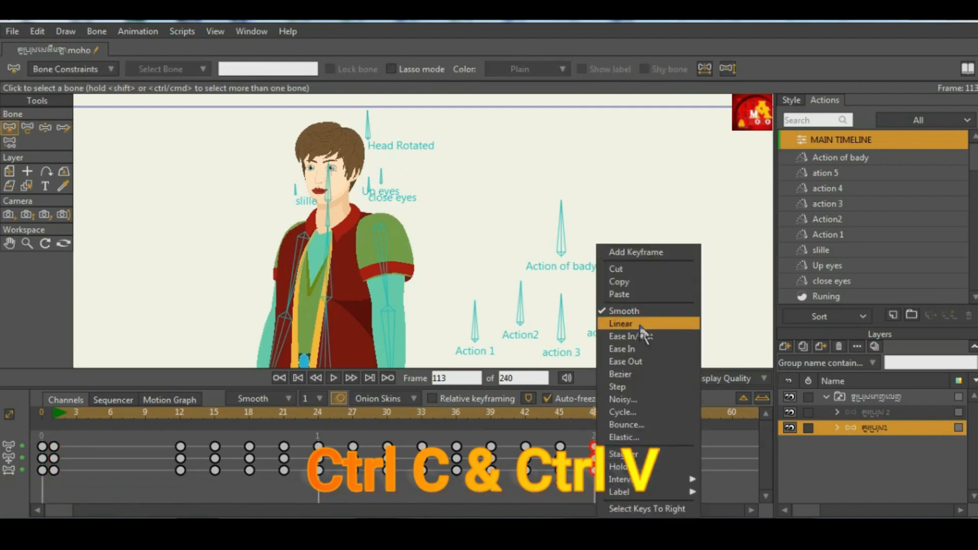
{"action": "left_click", "coordinate": [622, 413]}
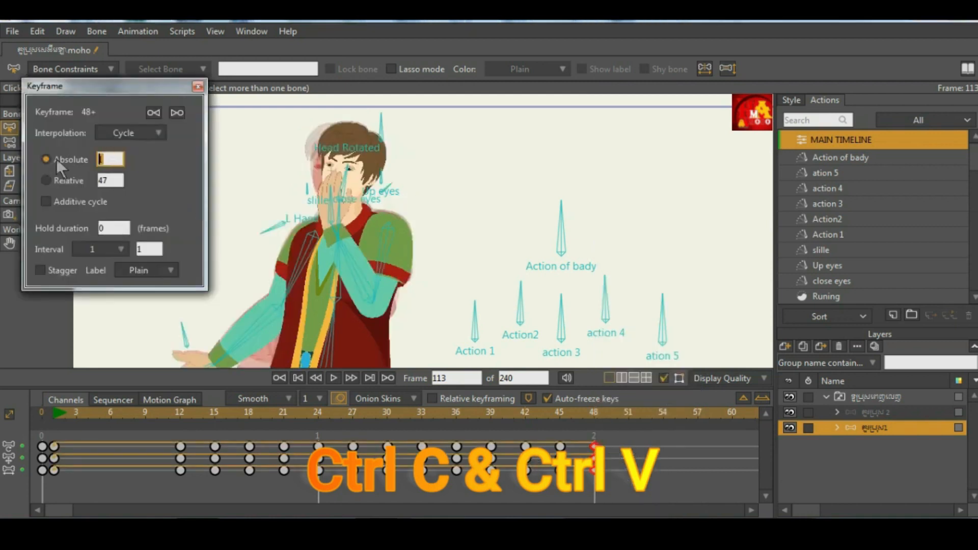
{"action": "type", "text": "2"}
{"action": "left_click", "coordinate": [46, 201]}
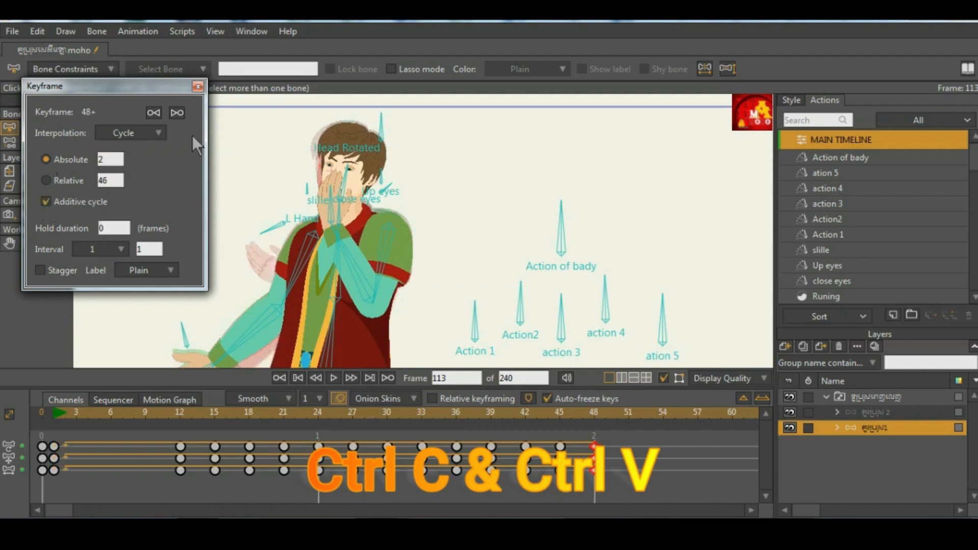
{"action": "left_click", "coordinate": [197, 86]}
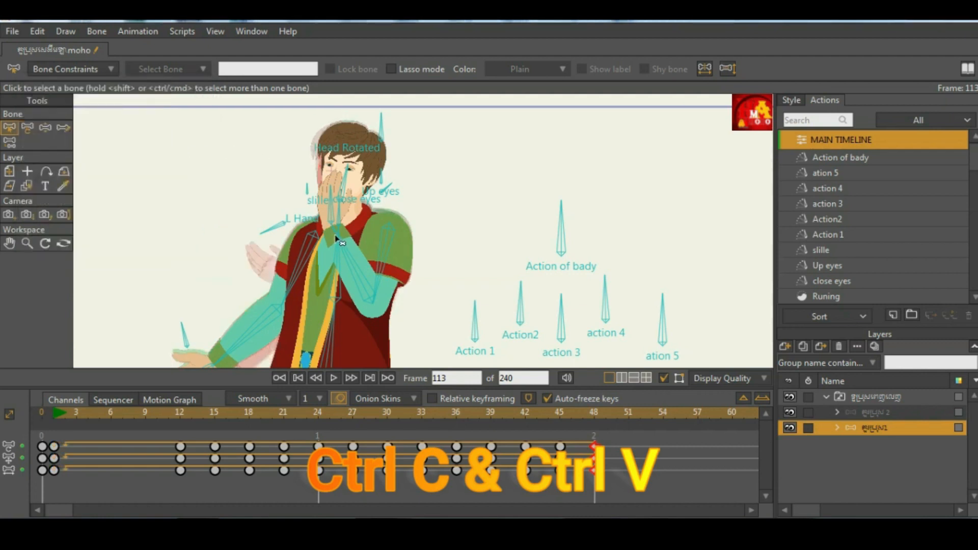
- Turn off onion skins and play the cycled animation from frame 0
{"action": "left_click", "coordinate": [340, 399]}
{"action": "left_click", "coordinate": [53, 416]}
{"action": "left_click", "coordinate": [43, 416]}
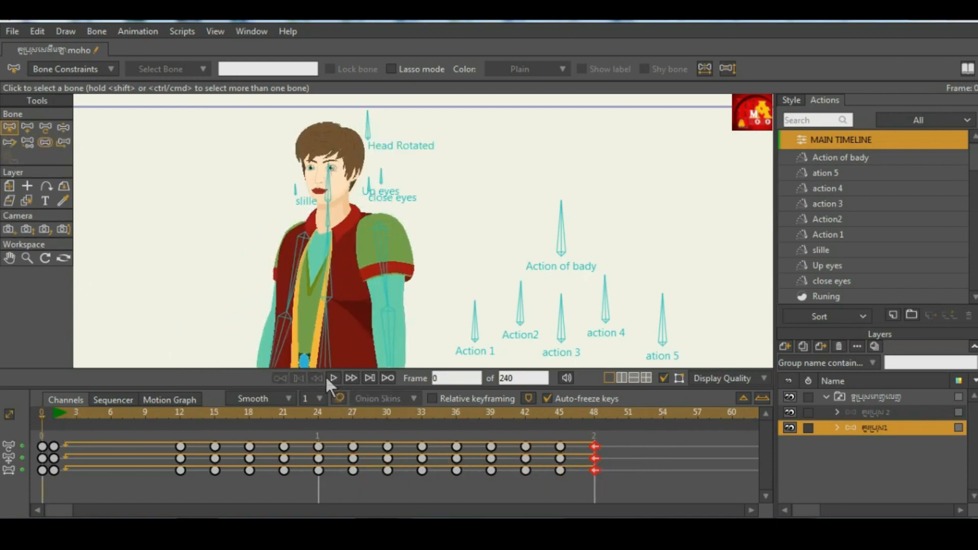
{"action": "left_click", "coordinate": [333, 378]}
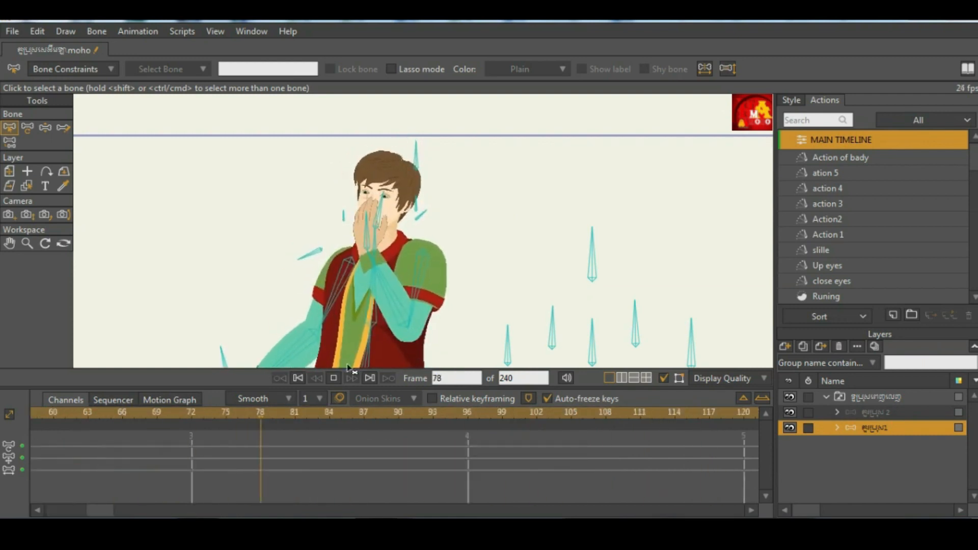
{"action": "left_click", "coordinate": [335, 378]}
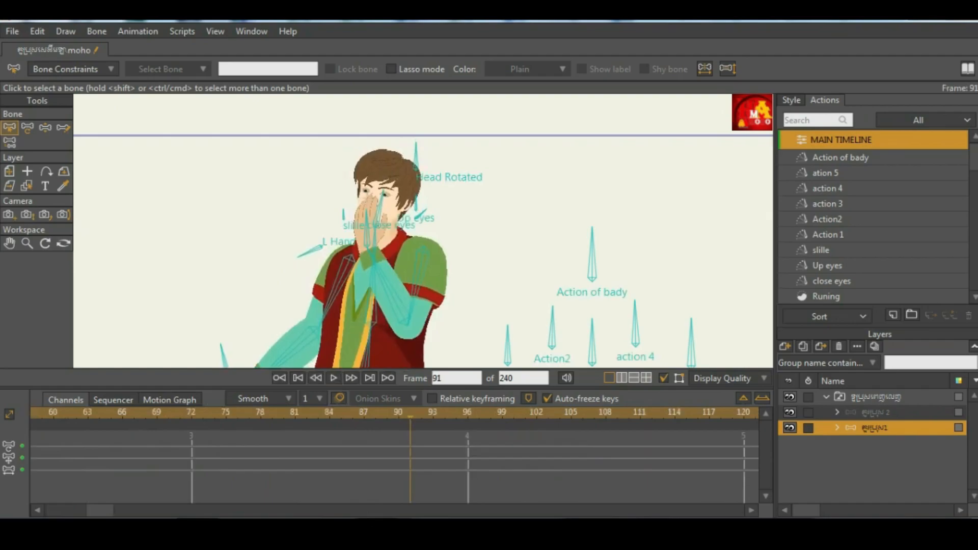